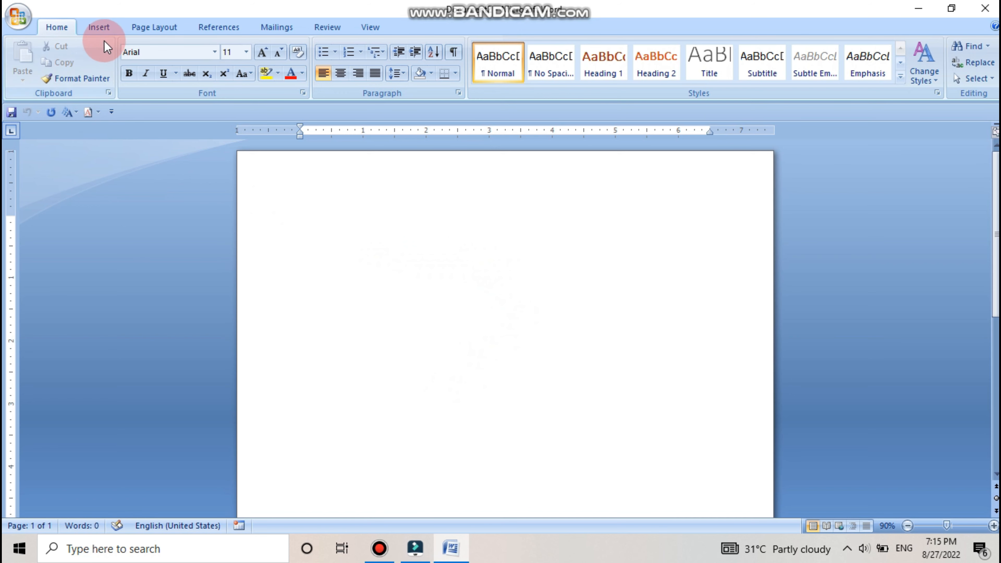
Step: Set the custom top, bottom, left and right page margins to 0
left_click(153, 28)
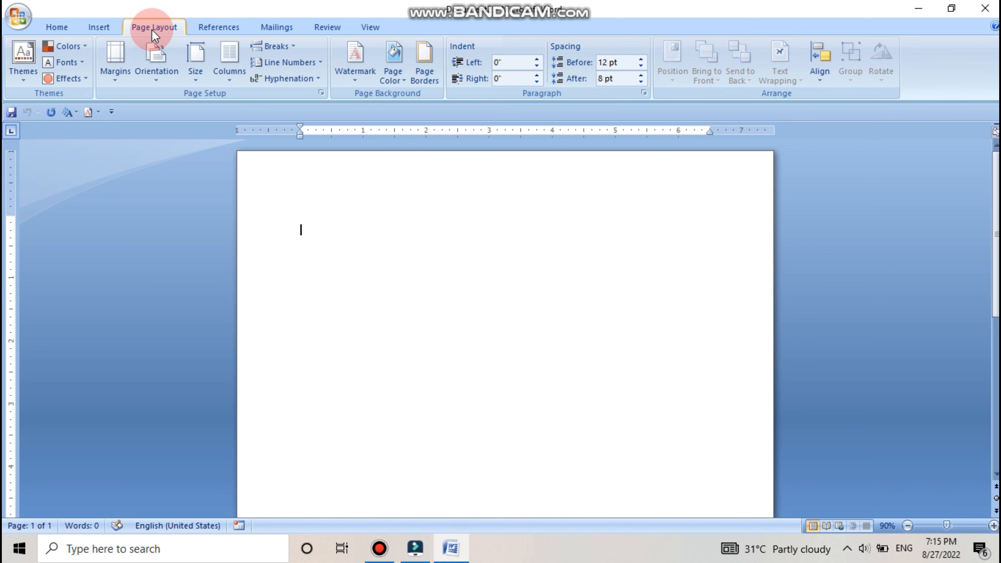
left_click(382, 257)
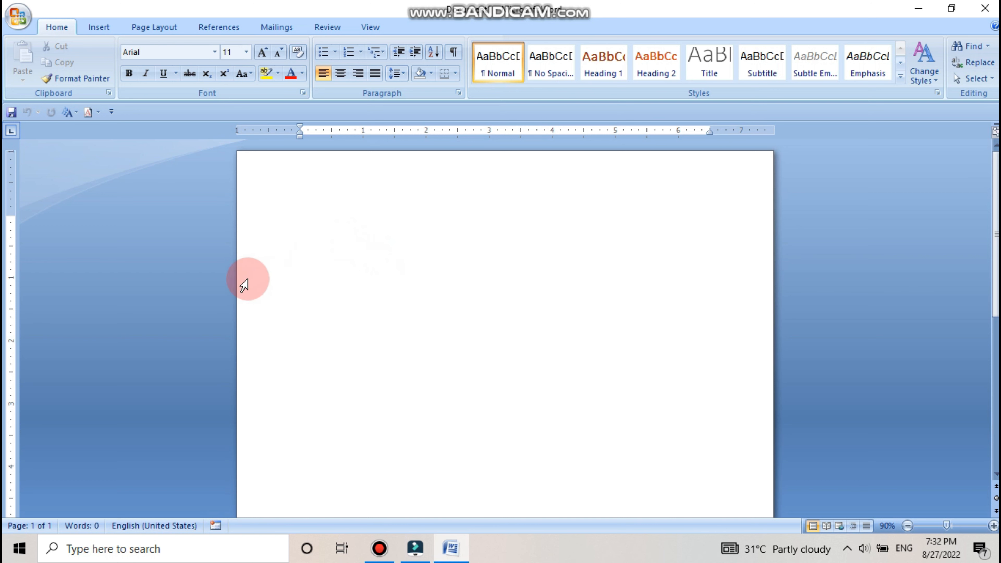
left_click(154, 27)
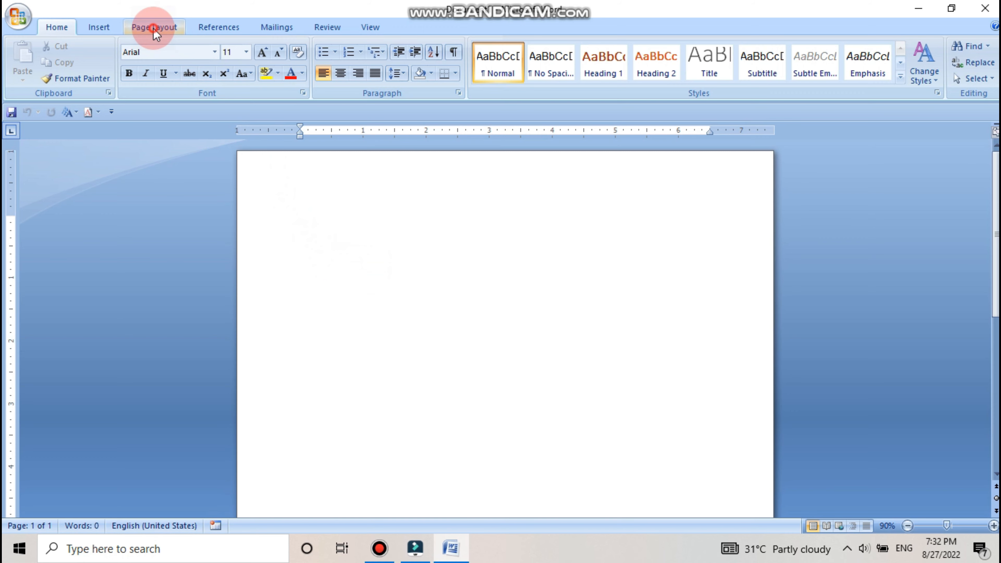
left_click(123, 81)
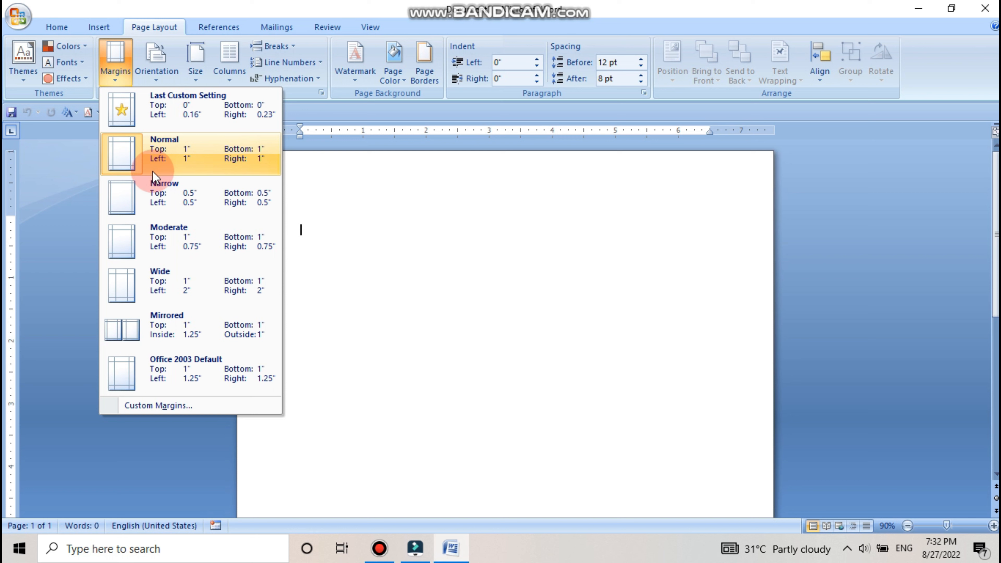
left_click(138, 405)
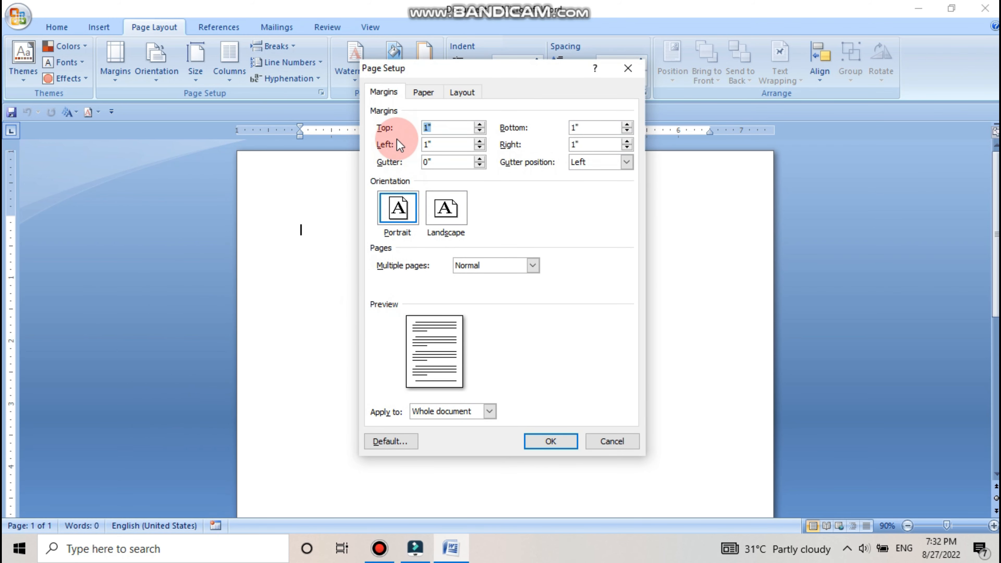
left_click_drag(445, 129, 420, 128)
type("0")
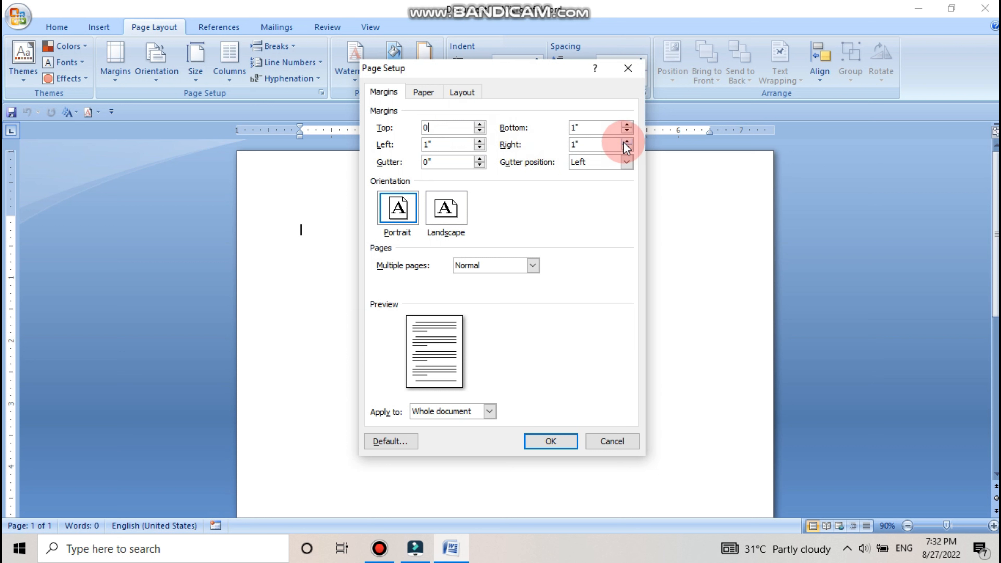
key("Tab")
type("0")
key("Tab")
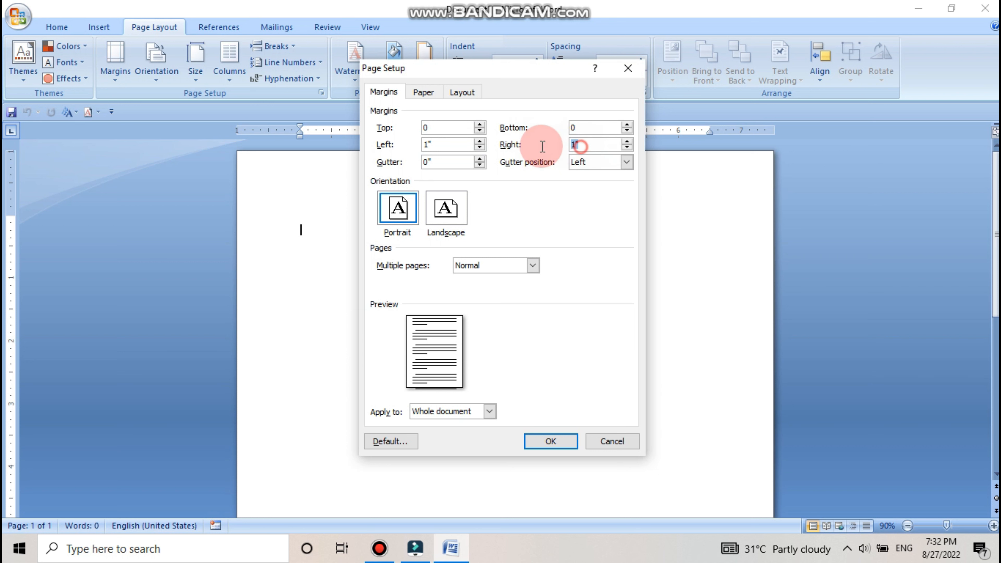
left_click_drag(464, 152, 421, 145)
type("0")
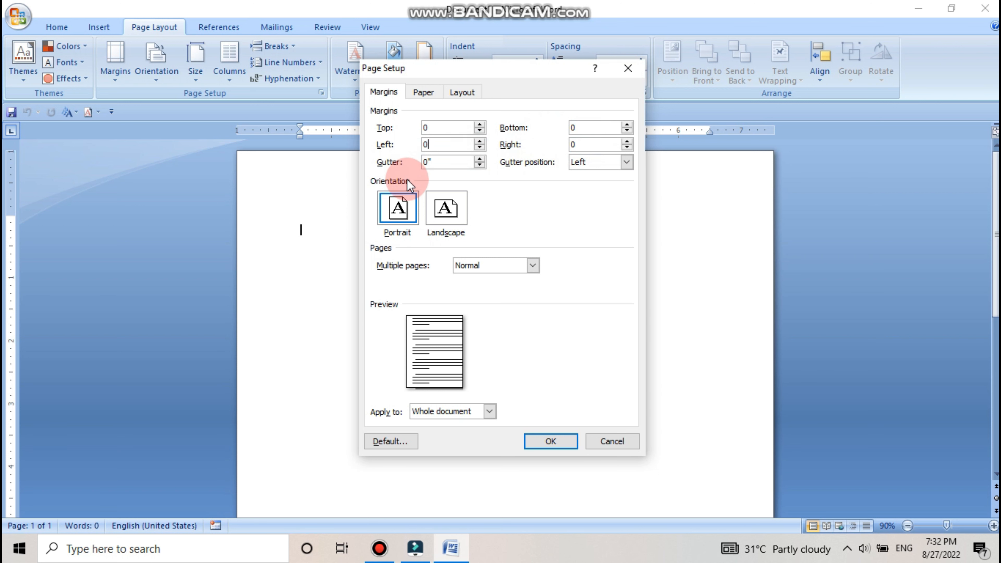
Step: Apply the margins with the unprintable ones fixed automatically, and move the left indent out to the page's left edge at -0.13"
left_click_drag(536, 448, 513, 438)
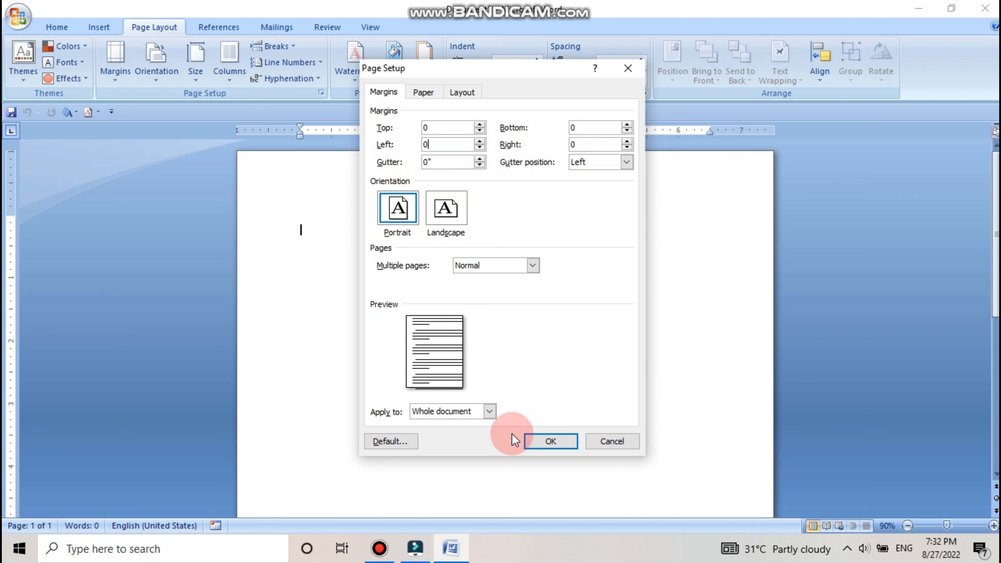
left_click(534, 444)
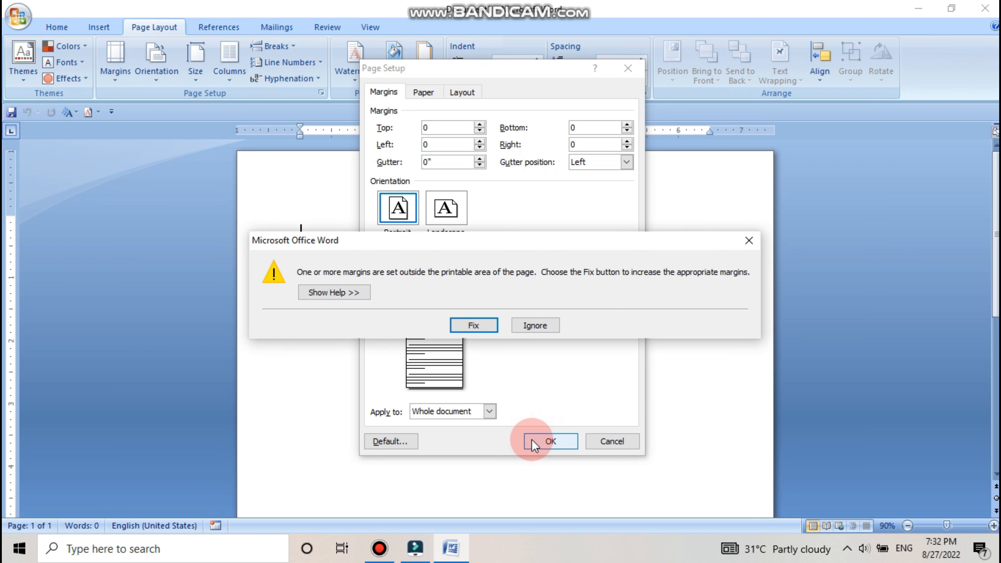
left_click(475, 325)
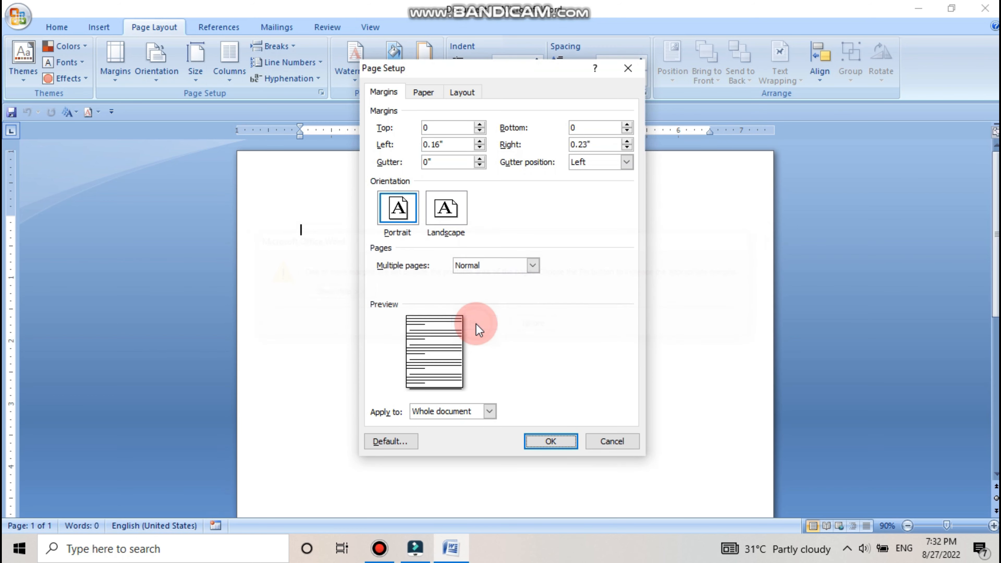
left_click(551, 441)
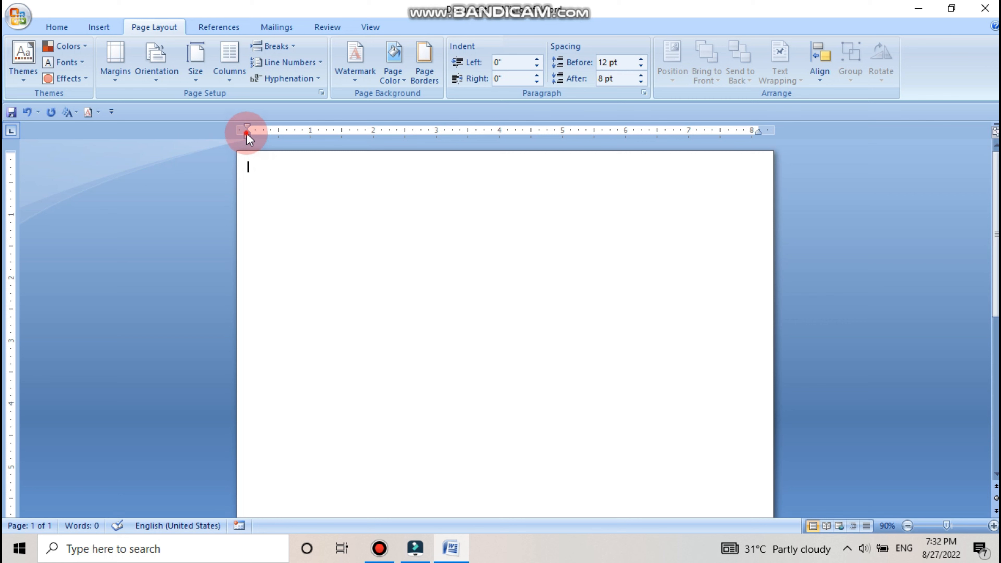
left_click_drag(247, 133, 238, 134)
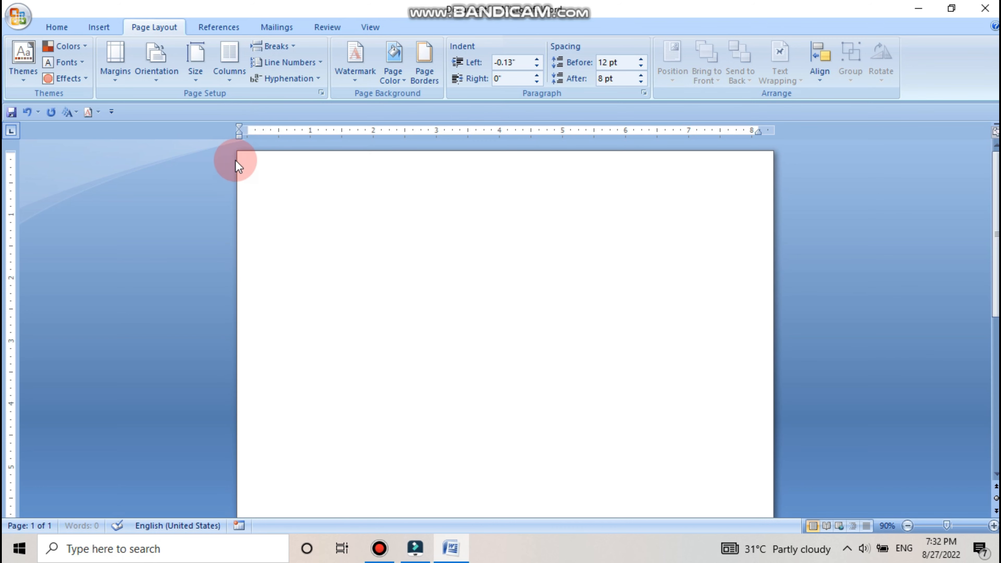
Step: Insert a table with one column and eight rows, and stretch it to the page's right edge
left_click(103, 27)
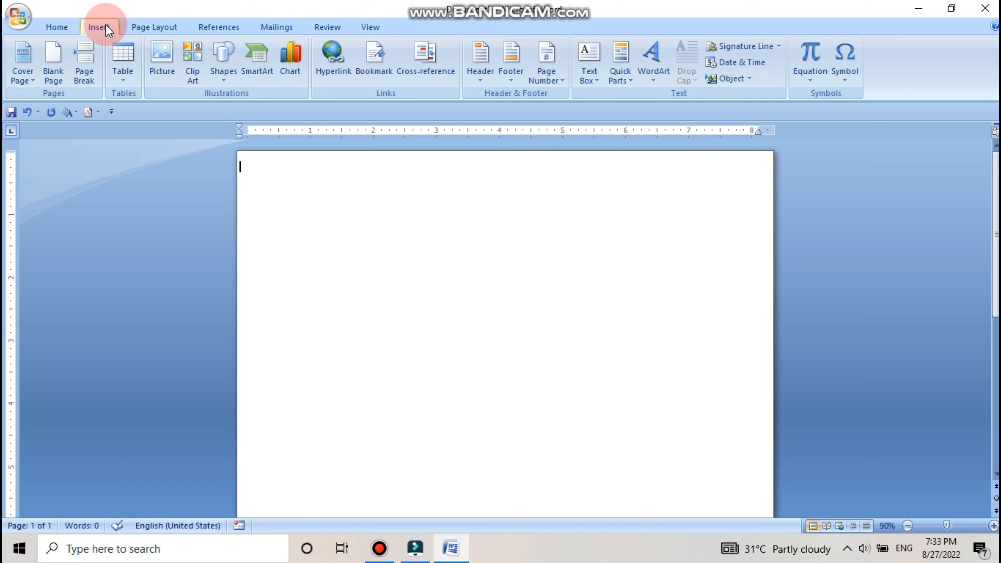
left_click(125, 69)
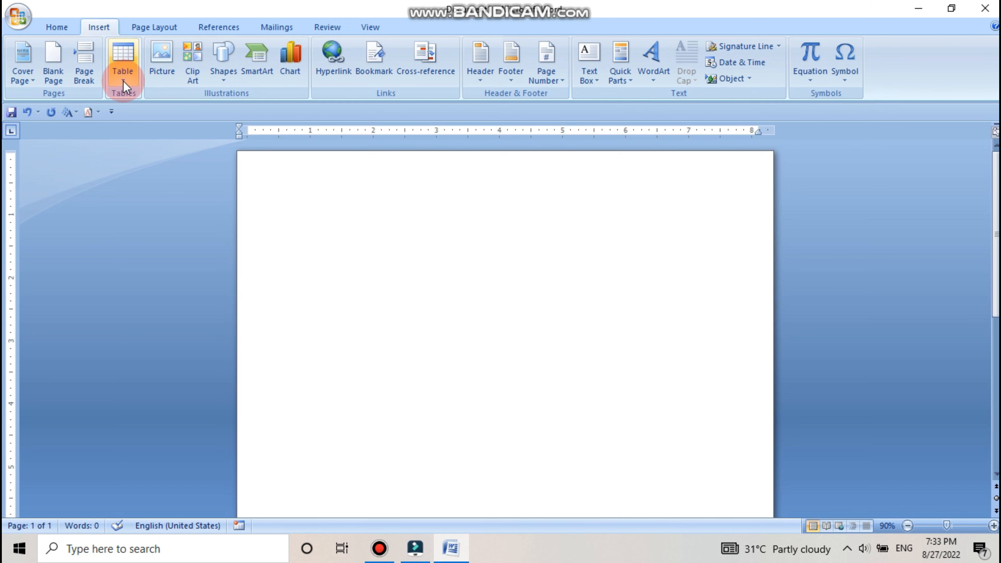
left_click(122, 81)
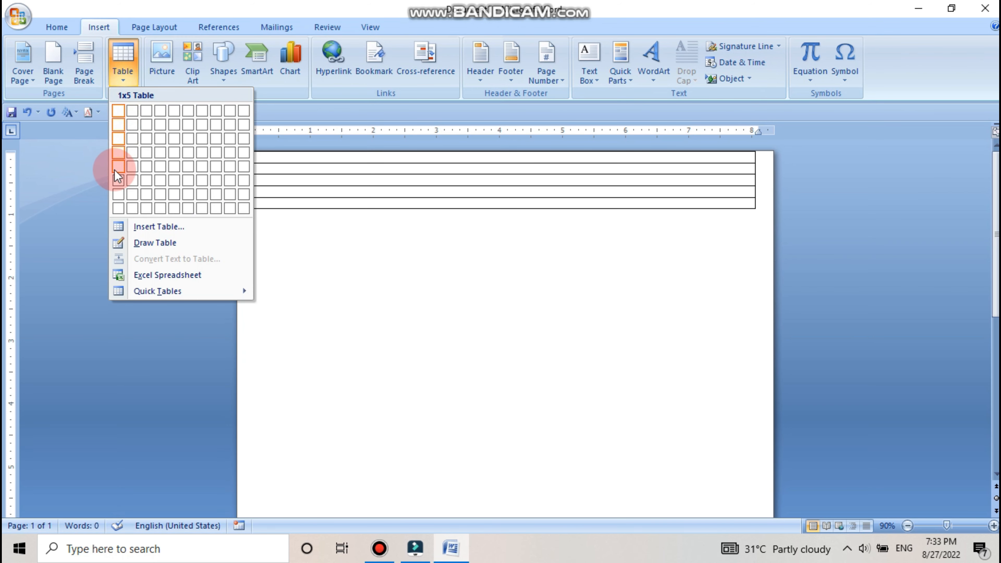
left_click(118, 210)
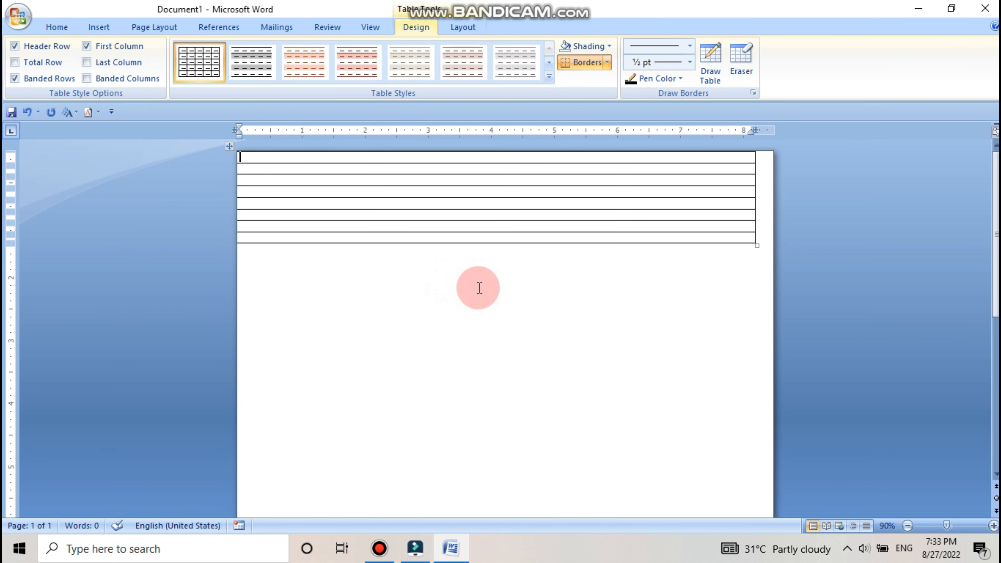
left_click(992, 525)
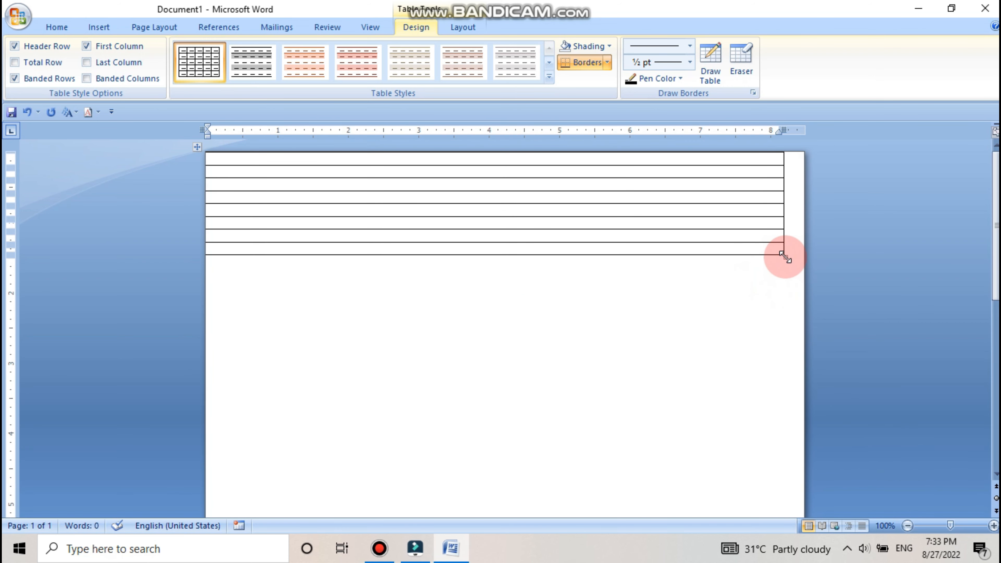
left_click_drag(784, 256, 805, 261)
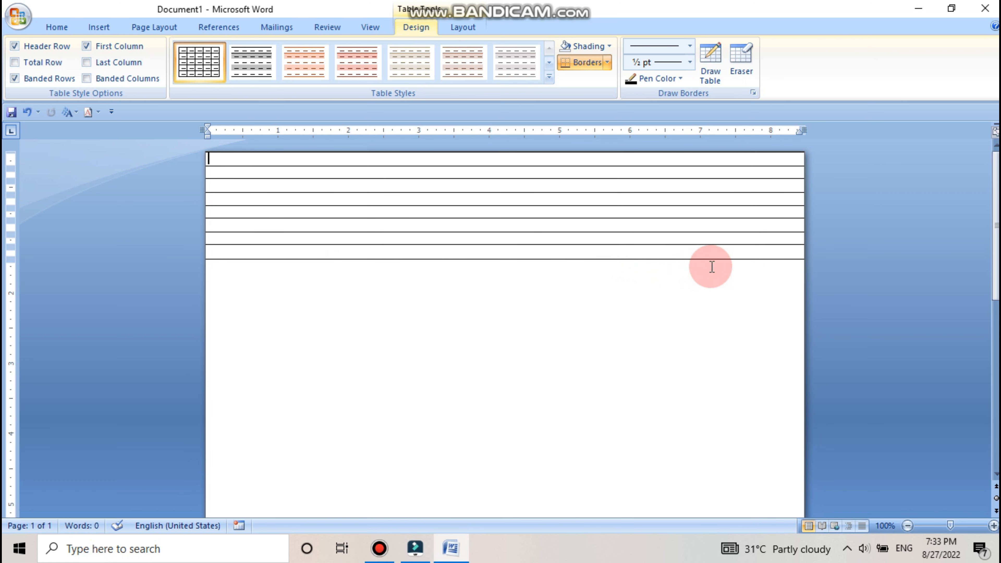
Step: Append new rows after the table's last row until they fill the first page and continue onto the second
left_click(730, 253)
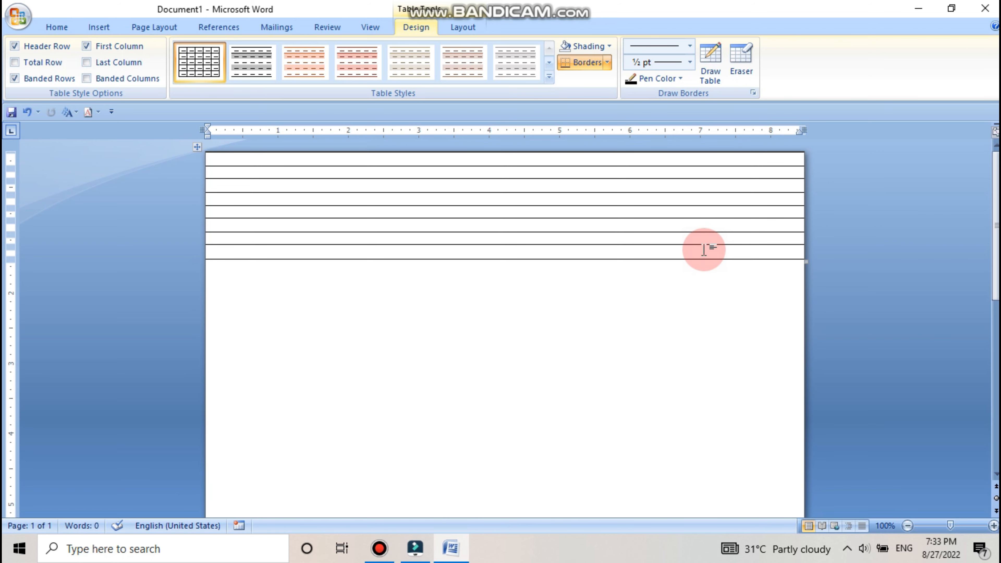
key("Tab")
key("Tab")
key("Tab")
key("Tab")
key("Tab")
key("Tab")
key("Tab")
key("Tab")
key("Tab")
key("Tab")
key("Tab")
key("Tab")
key("Tab")
key("Tab")
key("Tab")
key("Tab")
key("Tab")
key("Tab")
key("Tab")
key("Tab")
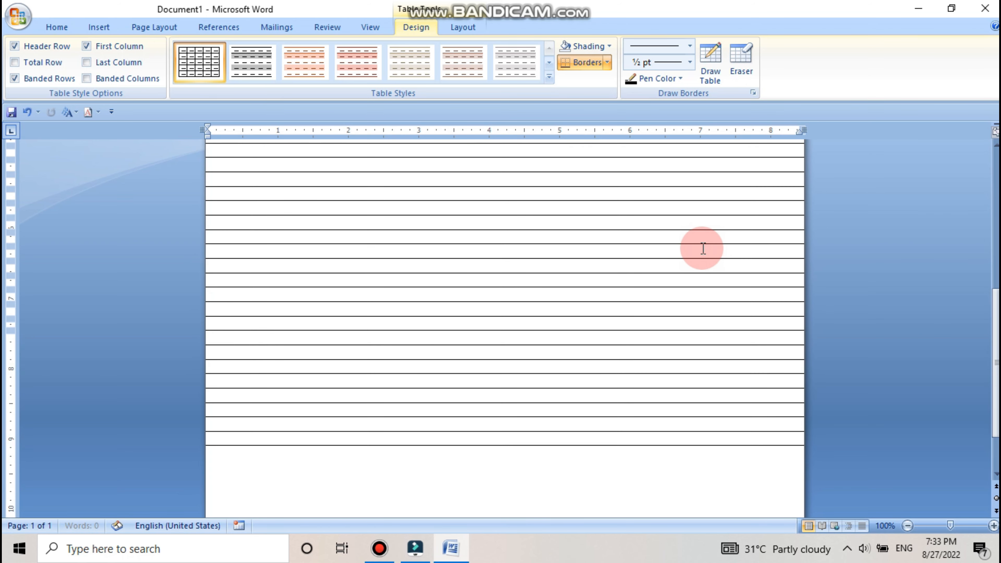
key("Tab")
key("Tab")
key("Tab")
key("Tab")
key("Tab")
key("Tab")
key("Tab")
key("Tab")
key("Tab")
key("Tab")
key("Tab")
key("Tab")
key("Tab")
key("Tab")
key("Tab")
key("Tab")
key("Tab")
key("Tab")
key("Tab")
key("Tab")
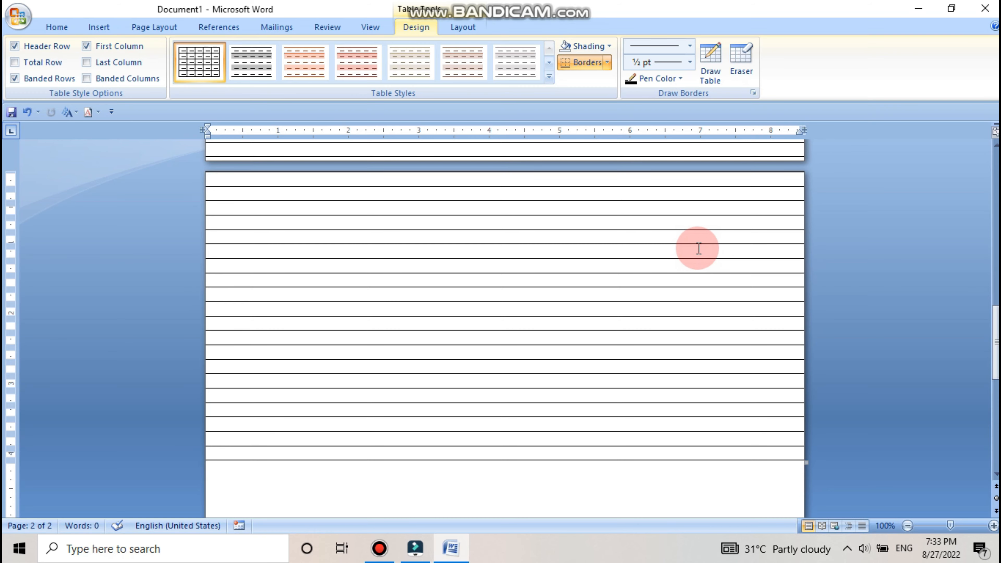
key("Tab")
key("Tab")
key("Tab")
key("Tab")
key("Tab")
key("Tab")
key("Tab")
key("Tab")
key("Tab")
key("Tab")
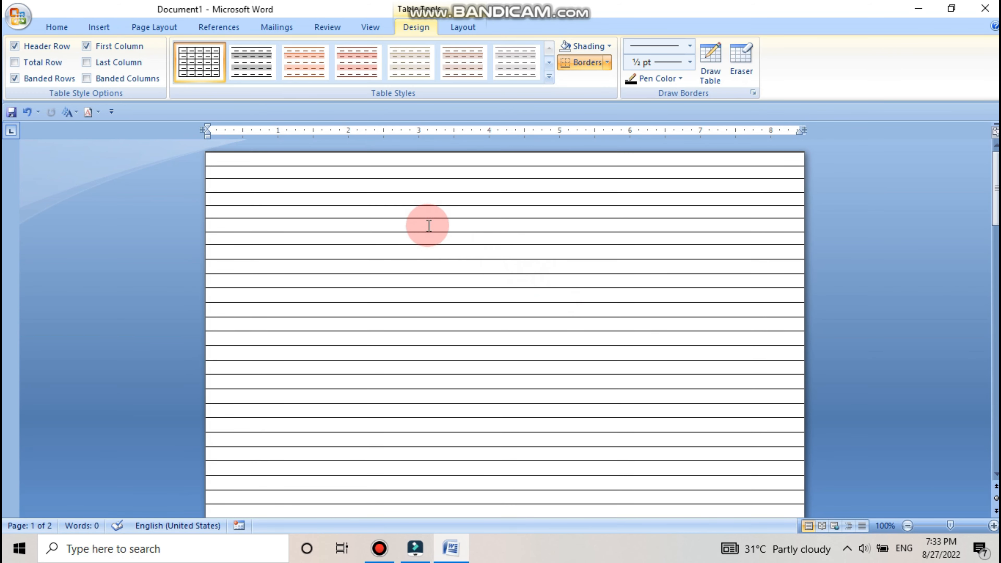
Step: Increase the height of the table's first row to 1.1"
left_click(262, 160)
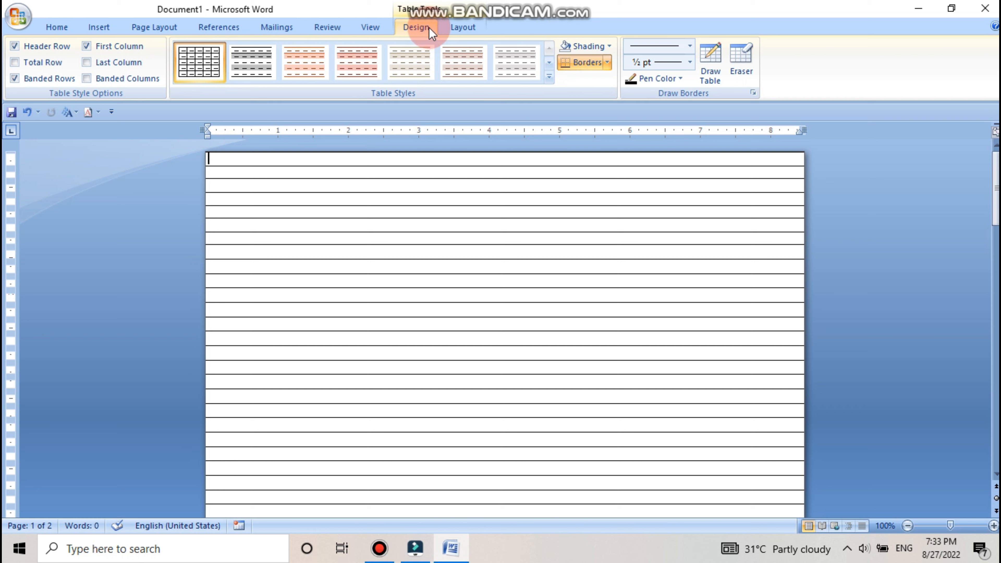
left_click(461, 26)
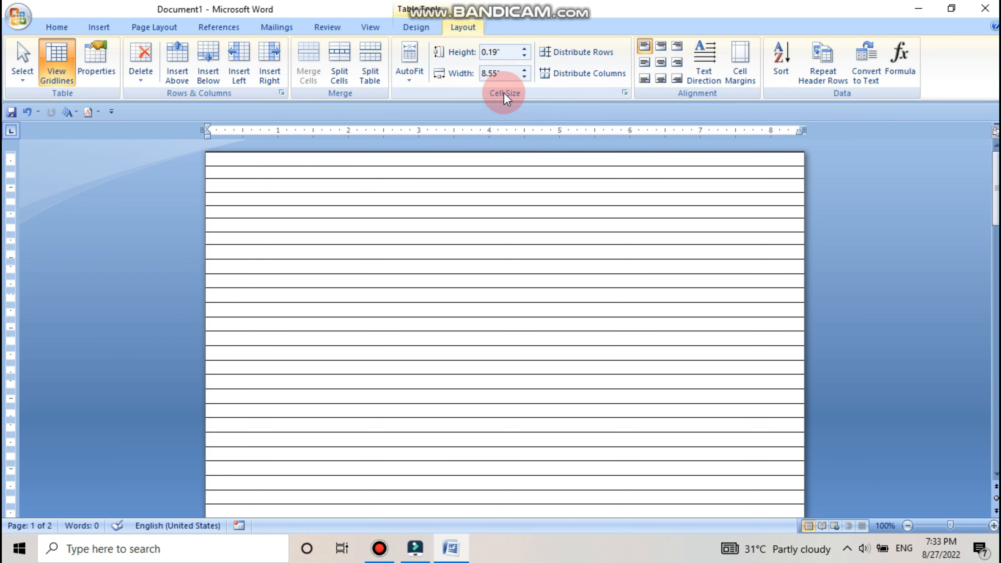
left_click(525, 49)
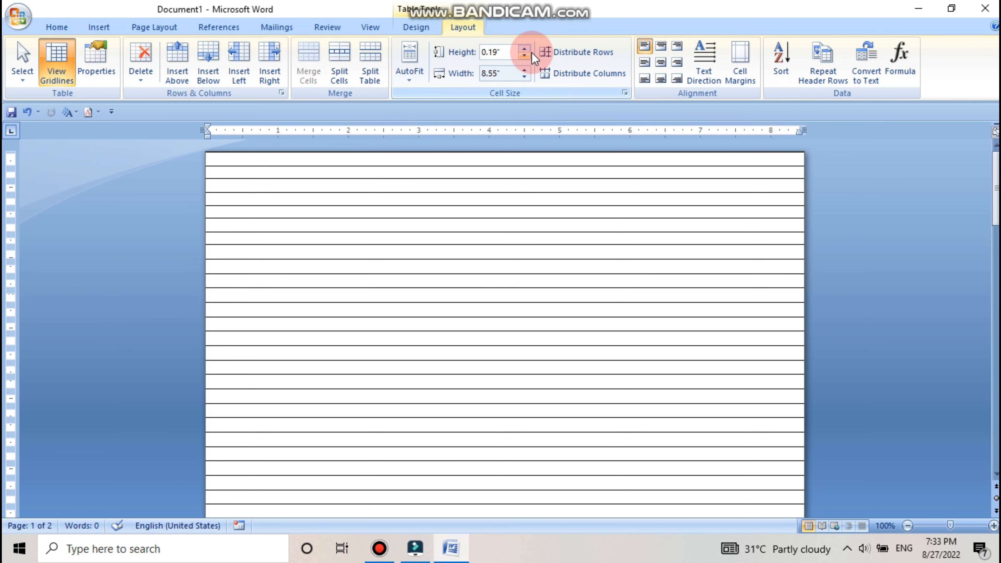
left_click(525, 49)
left_click(524, 49)
left_click(524, 49)
left_click(526, 49)
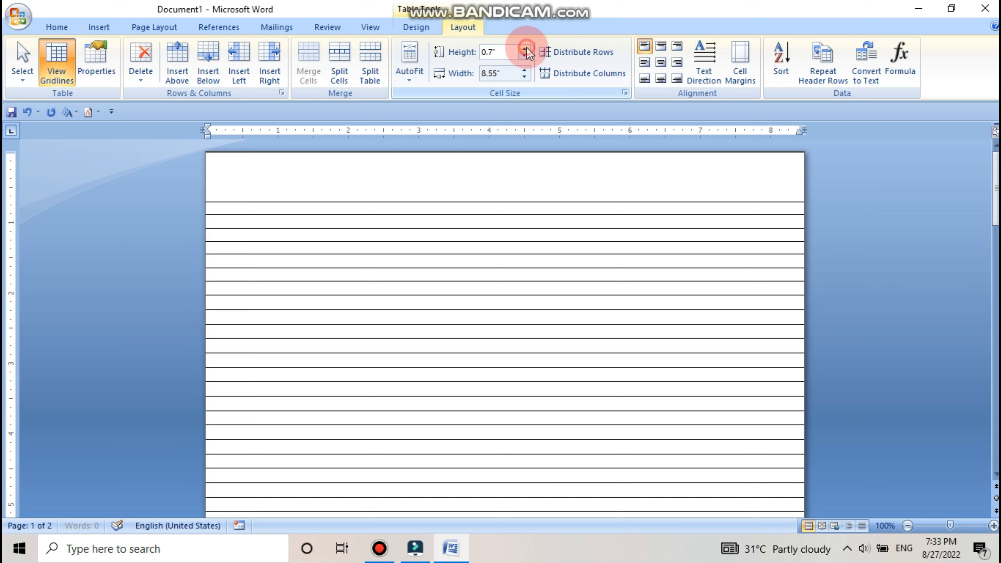
left_click(526, 49)
left_click(525, 49)
left_click(525, 49)
left_click(525, 49)
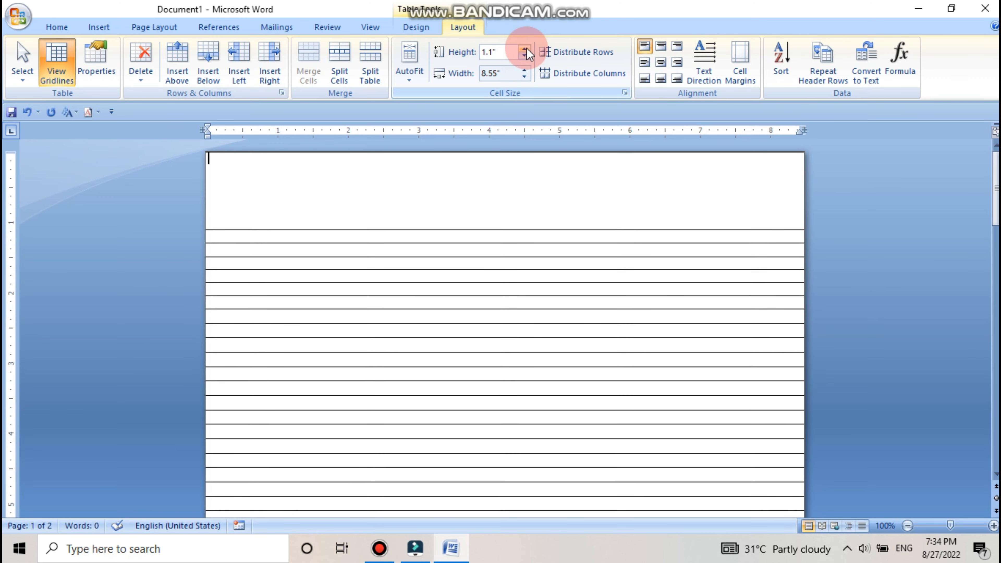
left_click(234, 187)
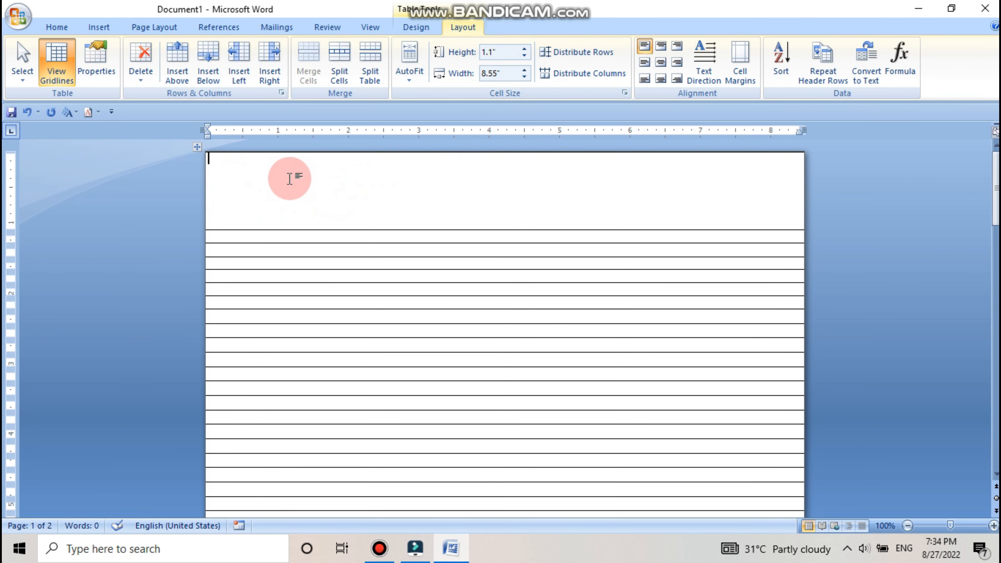
Step: Set the table border pen to a double line, 1 ½ pt thick, in red
left_click(421, 29)
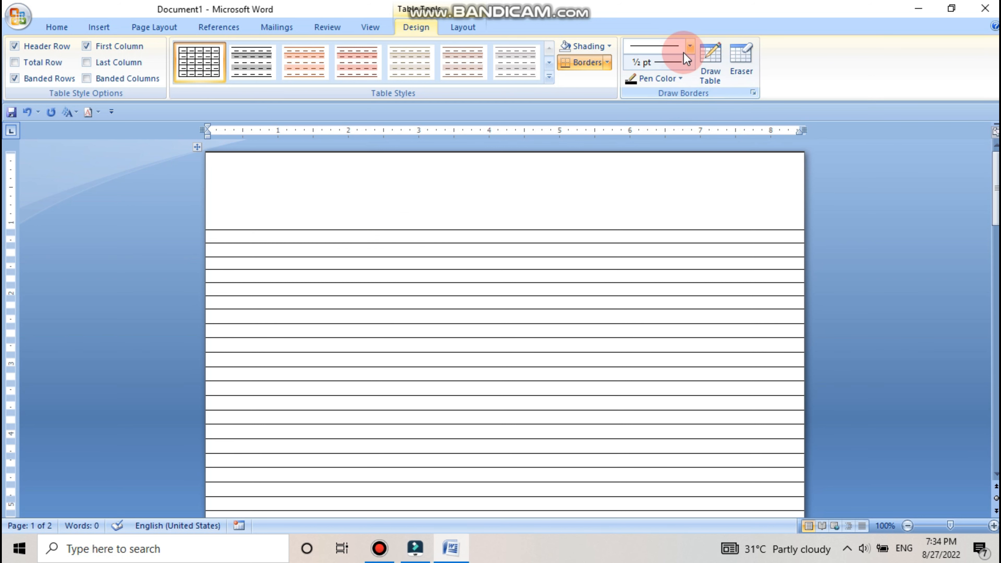
left_click(689, 47)
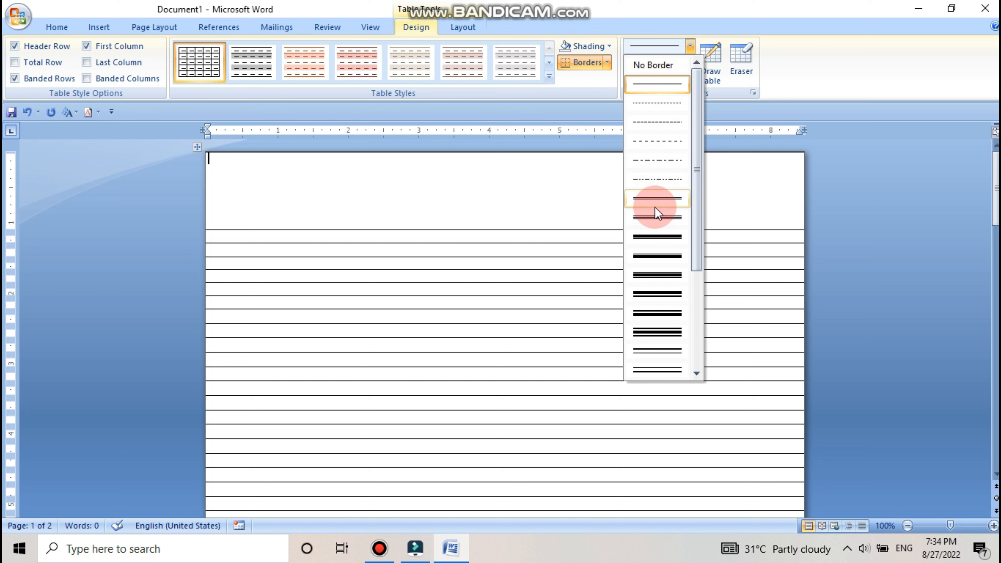
left_click(651, 201)
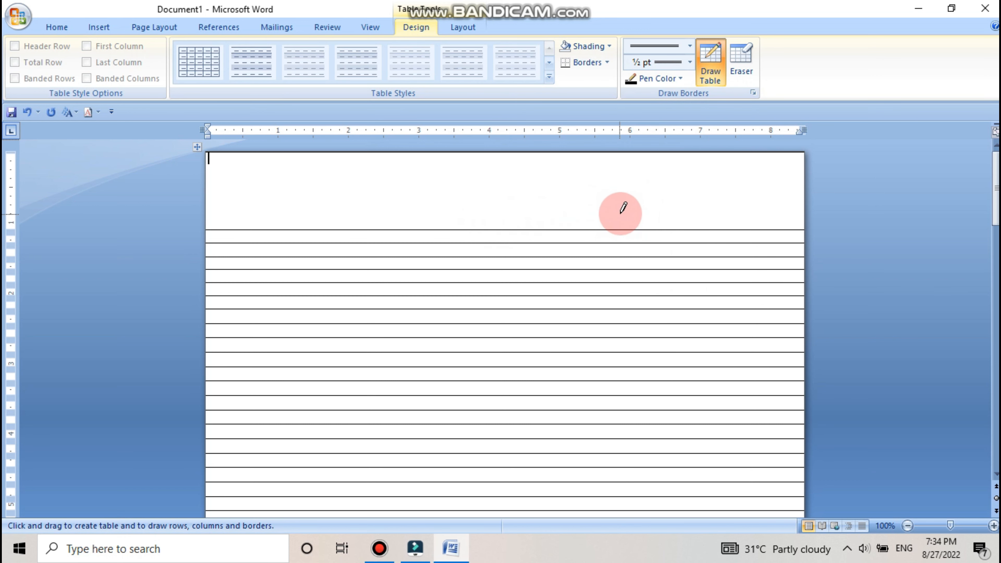
left_click(689, 63)
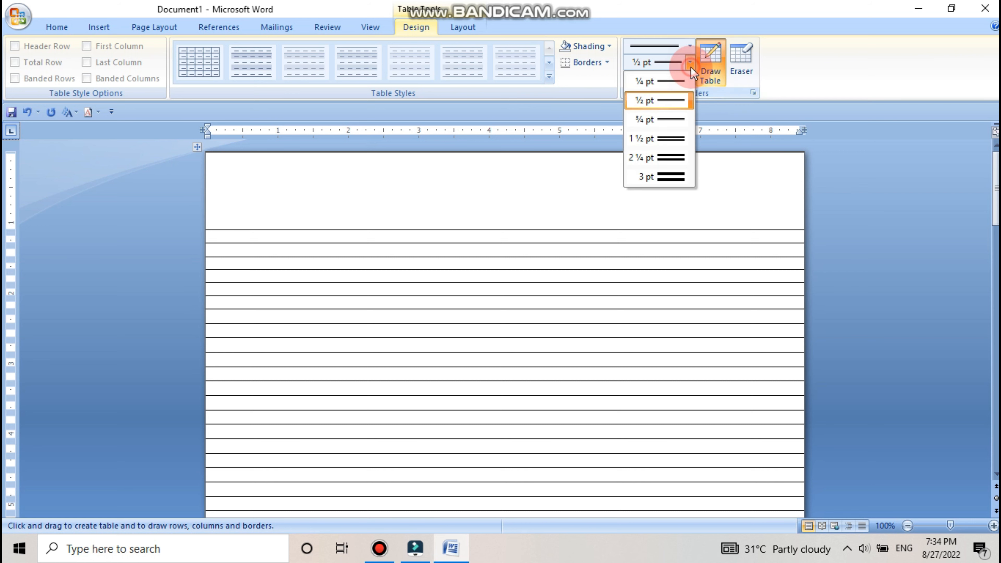
left_click(669, 137)
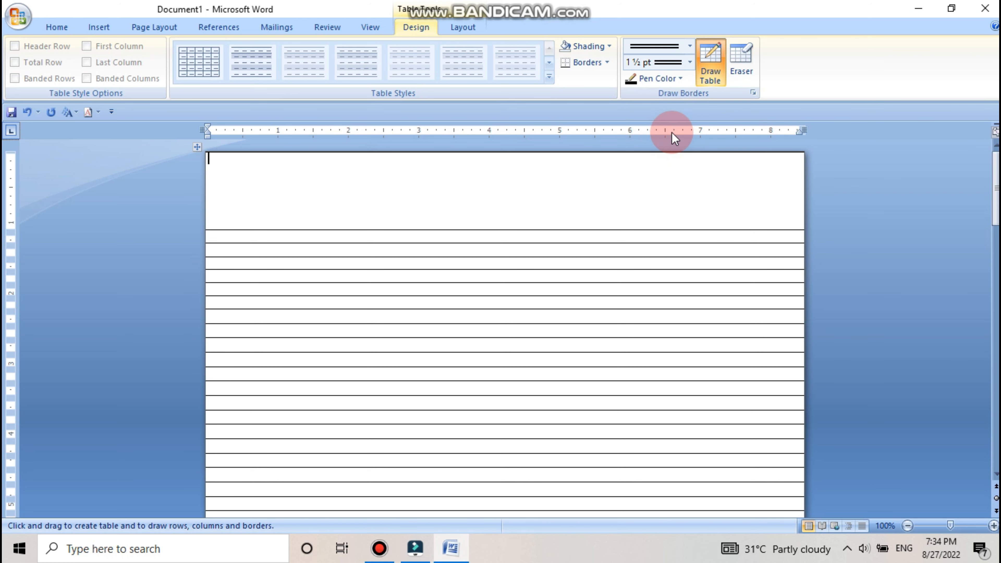
left_click(681, 79)
left_click(638, 207)
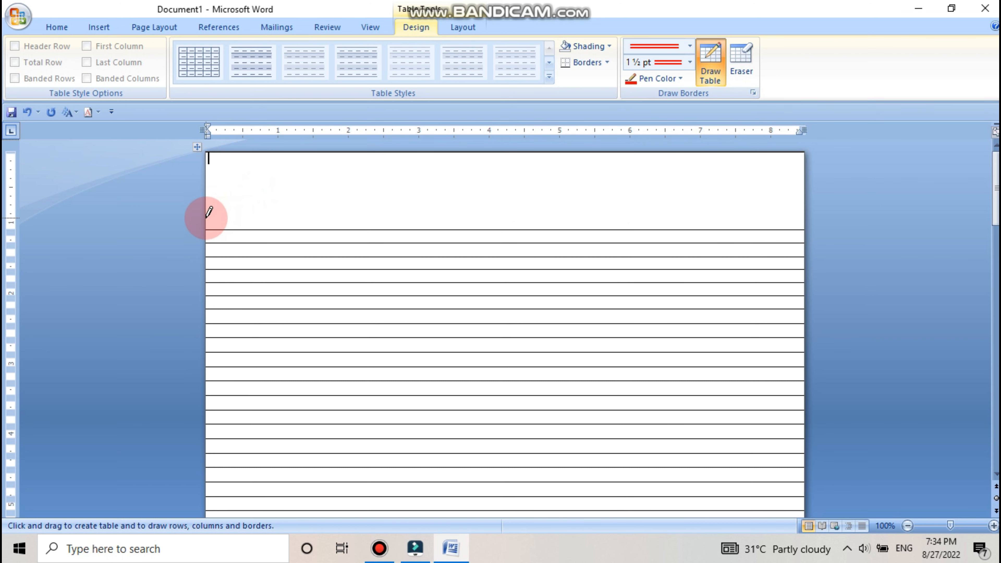
Step: Draw a horizontal red double line across the full width of the tall first row, near its lower edge
left_click_drag(273, 211, 543, 207)
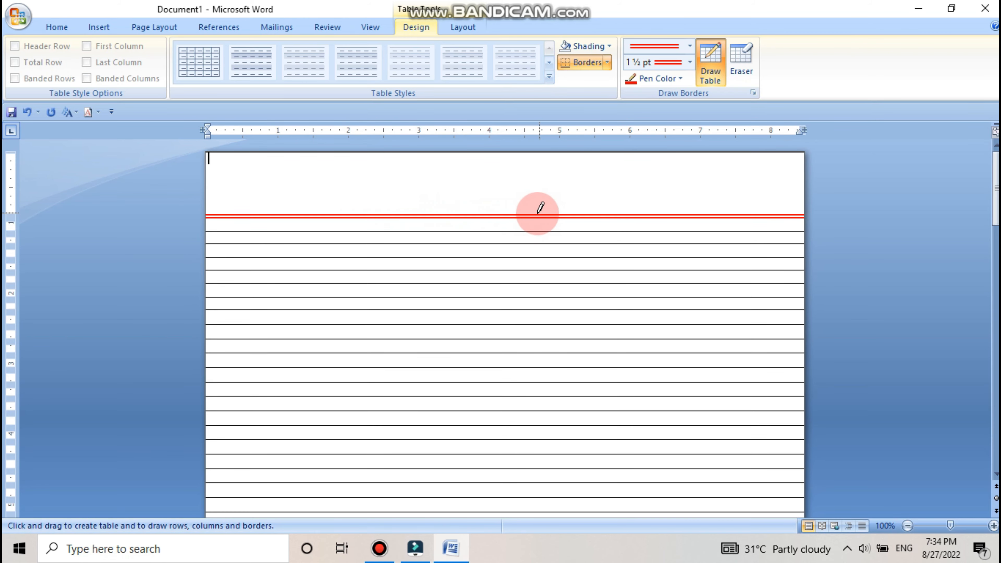
scroll(434, 290, "down", 4)
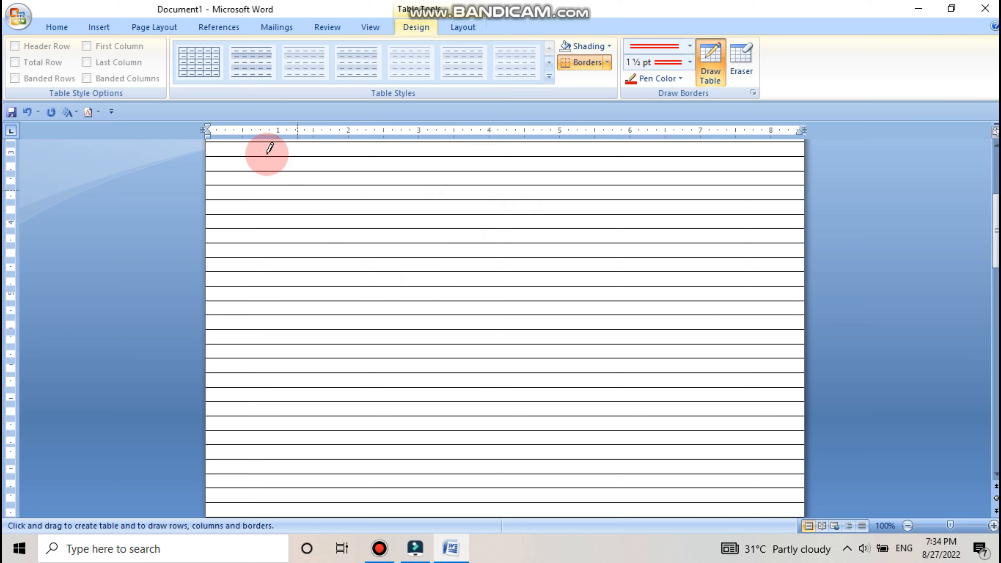
scroll(279, 353, "up", 4)
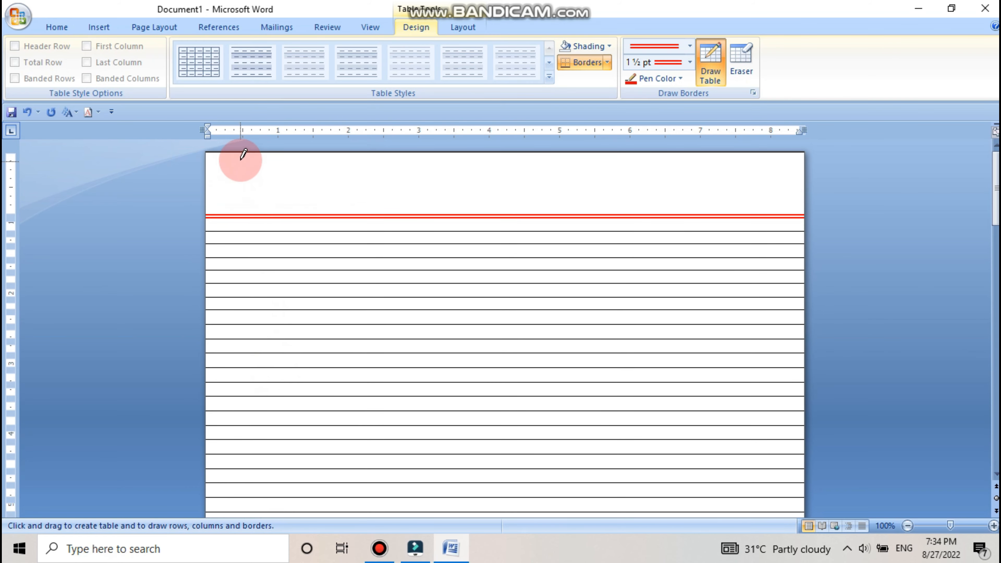
Step: Draw a vertical red double margin line near the page's left edge down to the first page's end, and undo the stray slanted line
left_click_drag(252, 151, 253, 550)
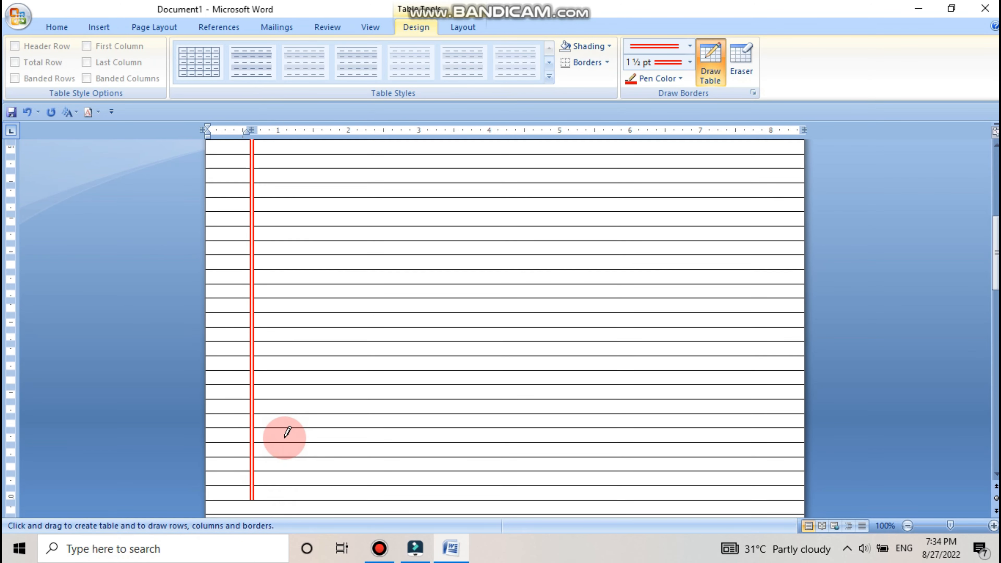
scroll(285, 438, "down", 3)
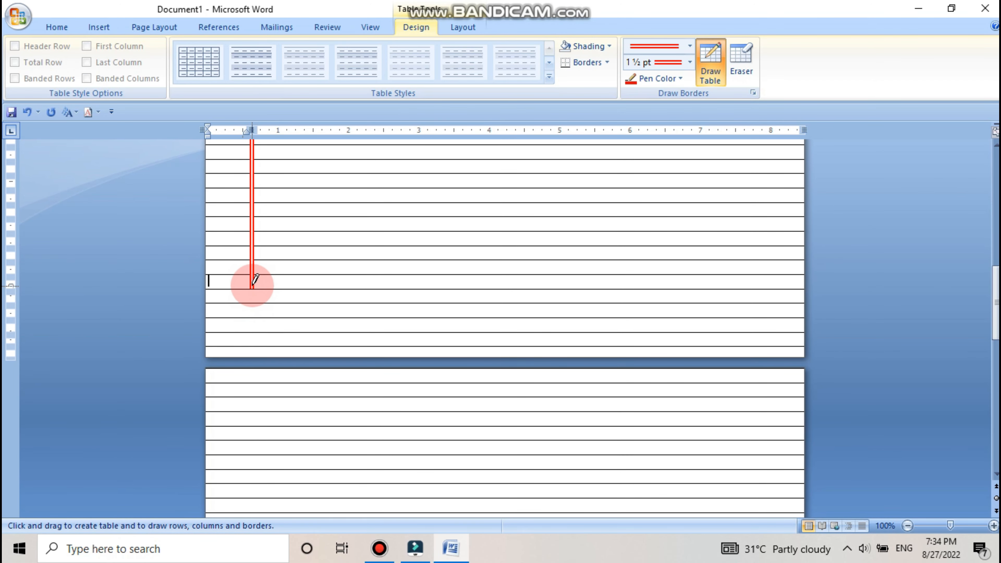
mouse_move(252, 288)
left_mouse_down()
mouse_move(250, 360)
mouse_move(261, 381)
left_mouse_up()
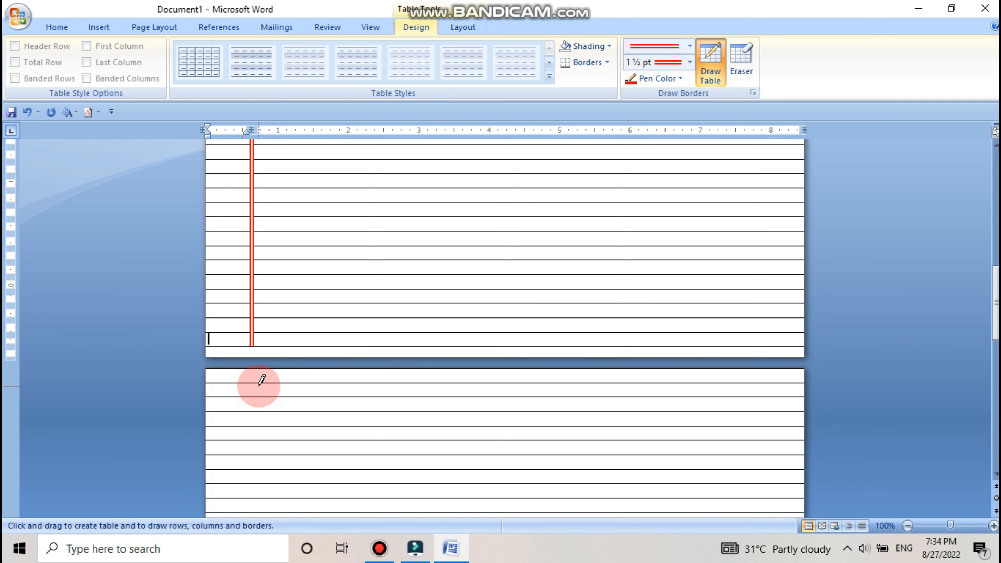
left_click_drag(254, 343, 252, 359)
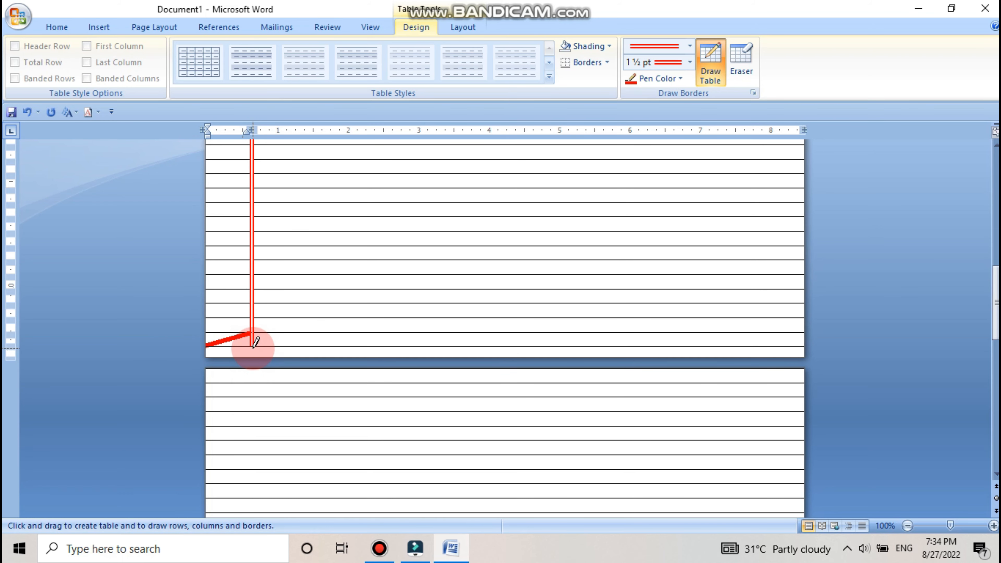
key("ctrl+z")
scroll(267, 331, "up", 10)
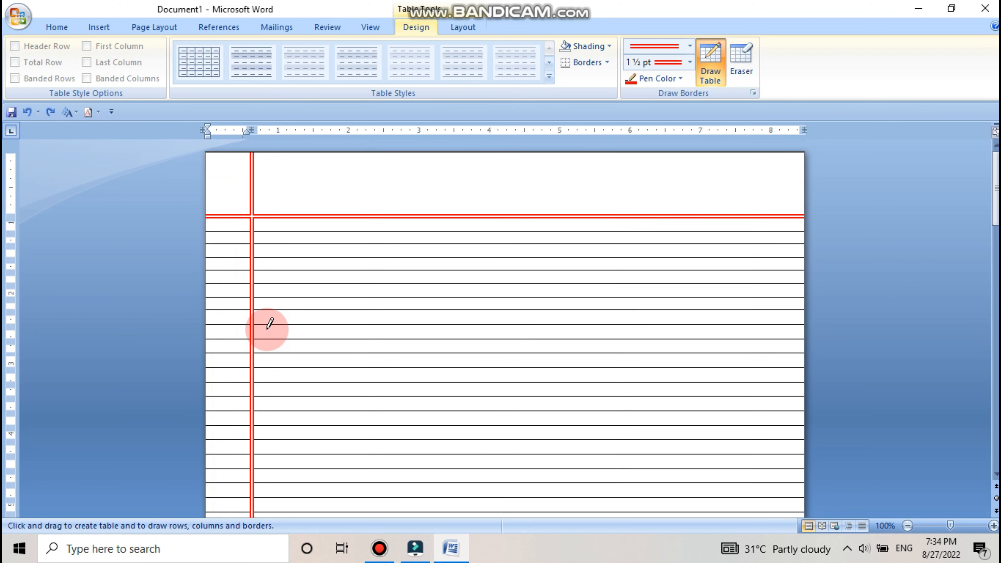
Step: Draw a wavy Punched Tape flowchart shape about 0.71" high and 1.28" wide at the header row's right end
left_click(105, 31)
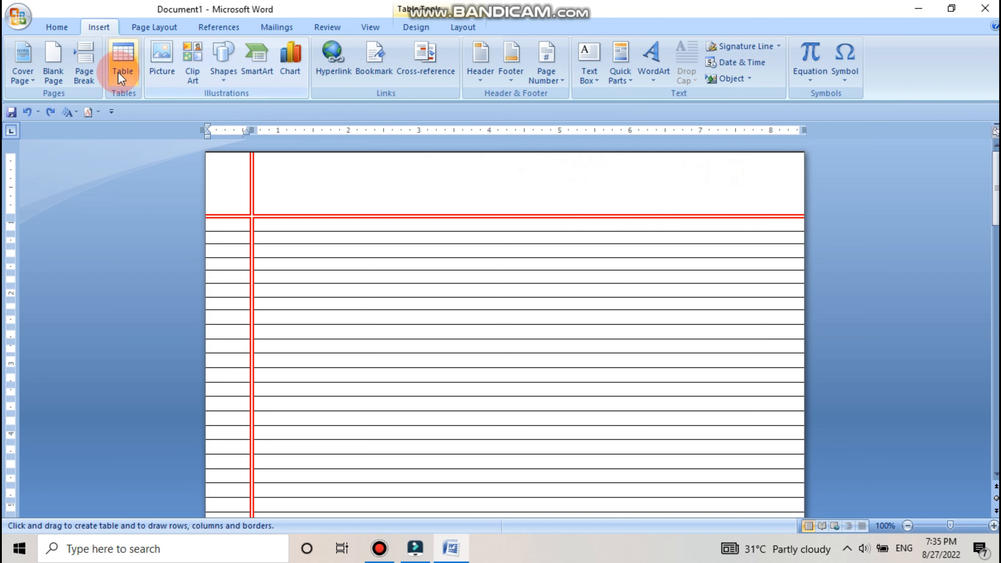
left_click(225, 78)
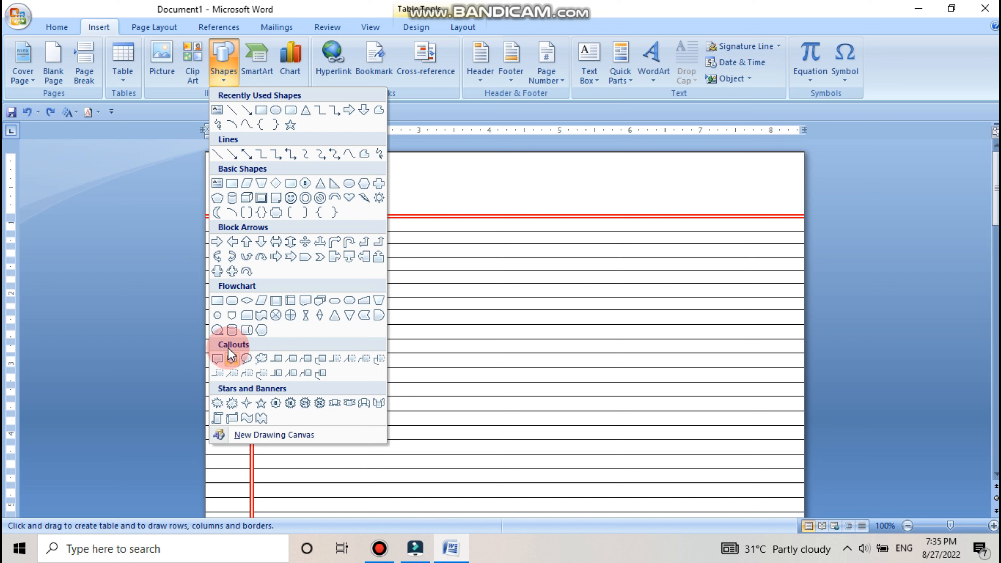
left_click(261, 315)
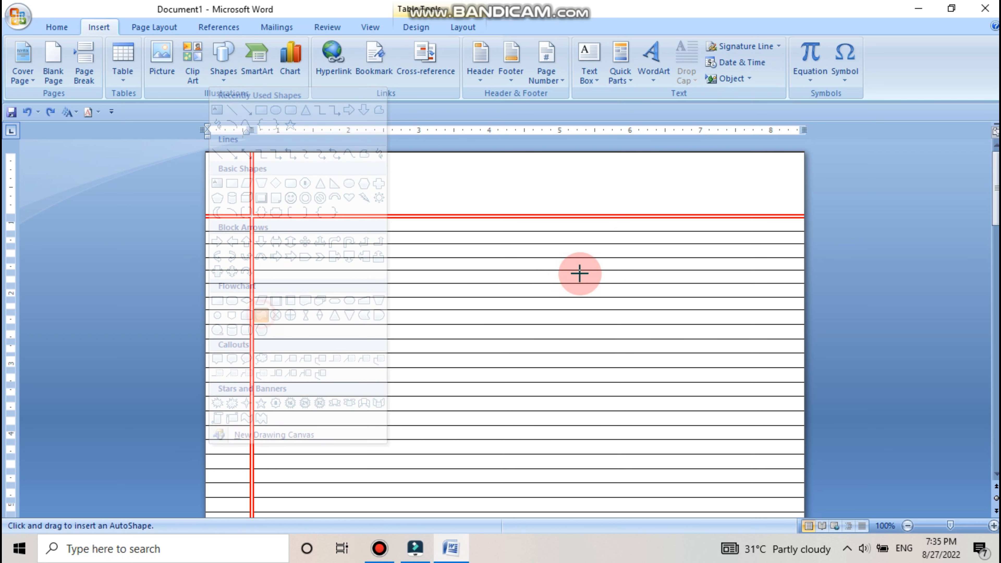
mouse_move(684, 168)
left_mouse_down()
mouse_move(762, 190)
mouse_move(767, 206)
left_mouse_up()
left_click_drag(690, 178, 677, 155)
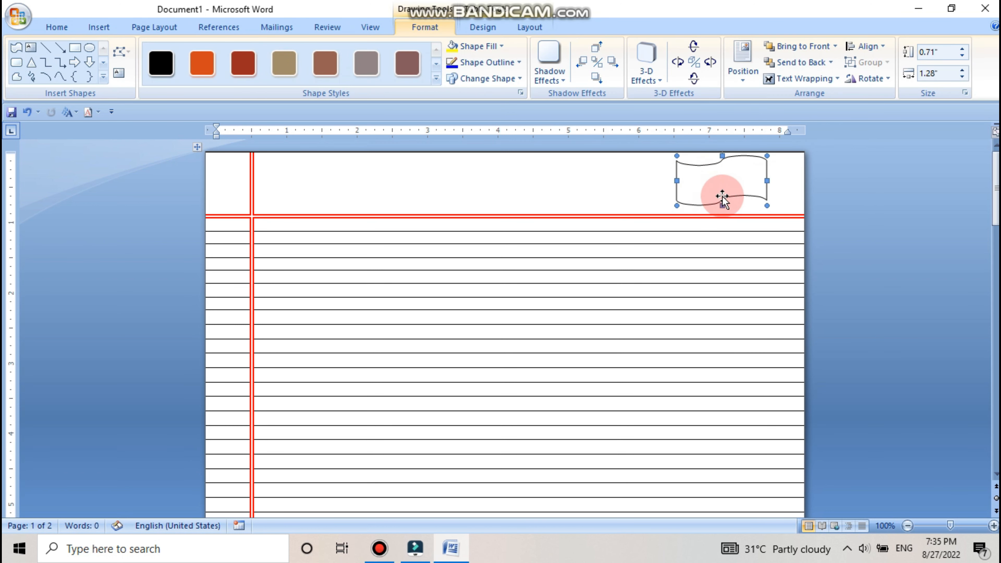
Step: Resize the wavy shape to about 0.76" high by 1.42" wide, keeping it above the horizontal red line
left_click_drag(773, 181, 782, 181)
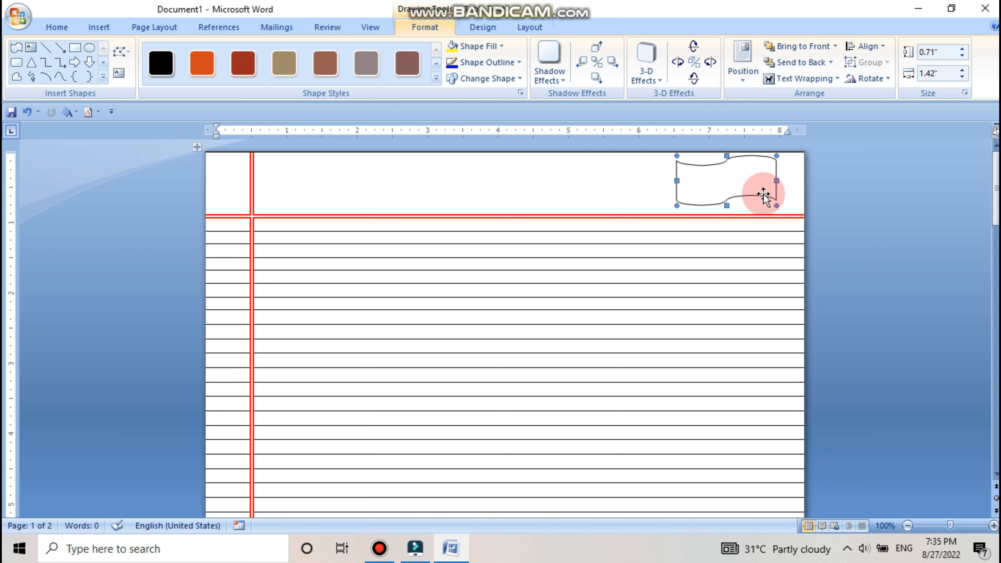
left_click_drag(727, 206, 727, 215)
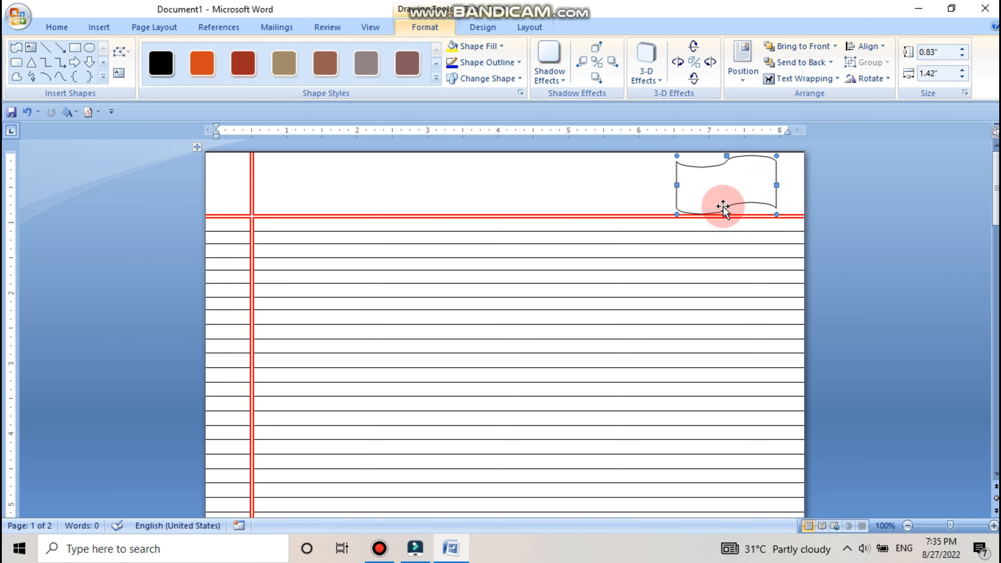
mouse_move(674, 187)
left_mouse_down()
mouse_move(724, 178)
mouse_move(723, 165)
mouse_move(720, 175)
left_mouse_up()
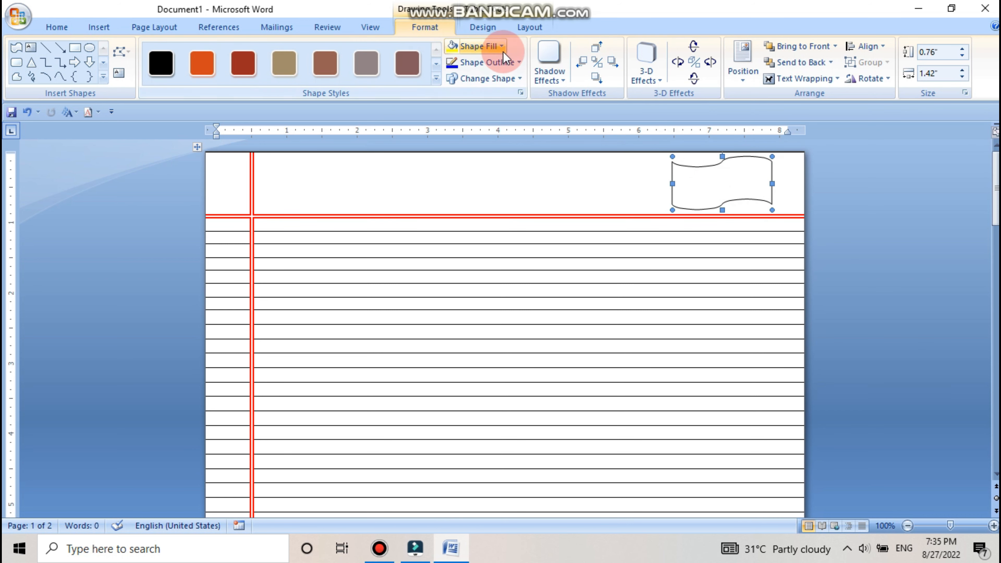
Step: Give the wavy shape a red outline and make its interior editable for text
left_click(505, 62)
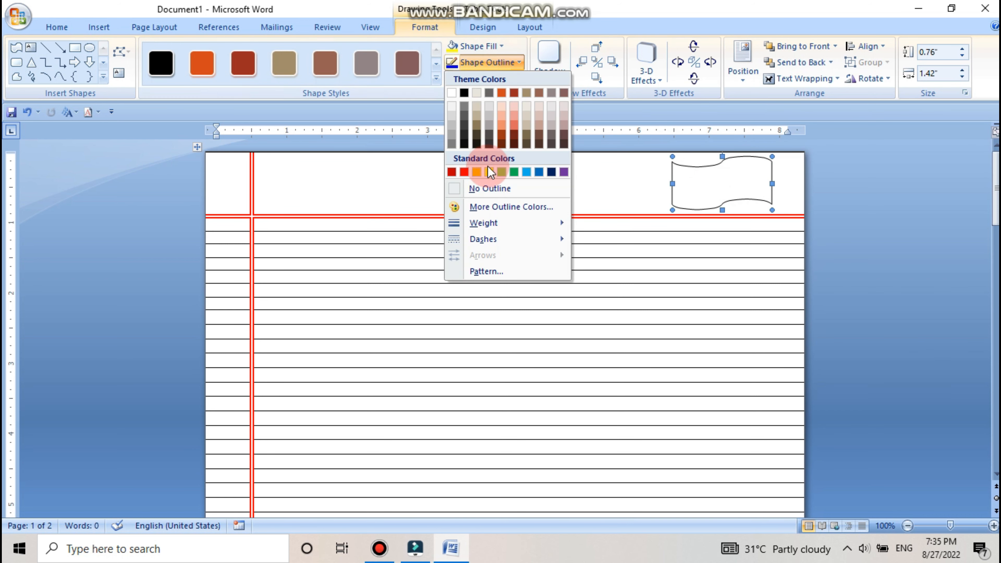
left_click(463, 173)
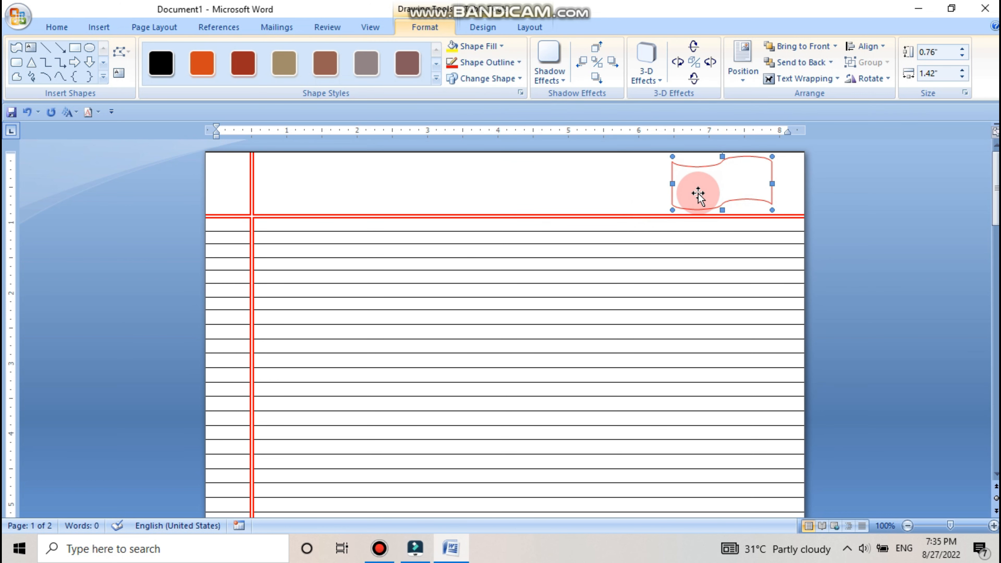
left_click(422, 29)
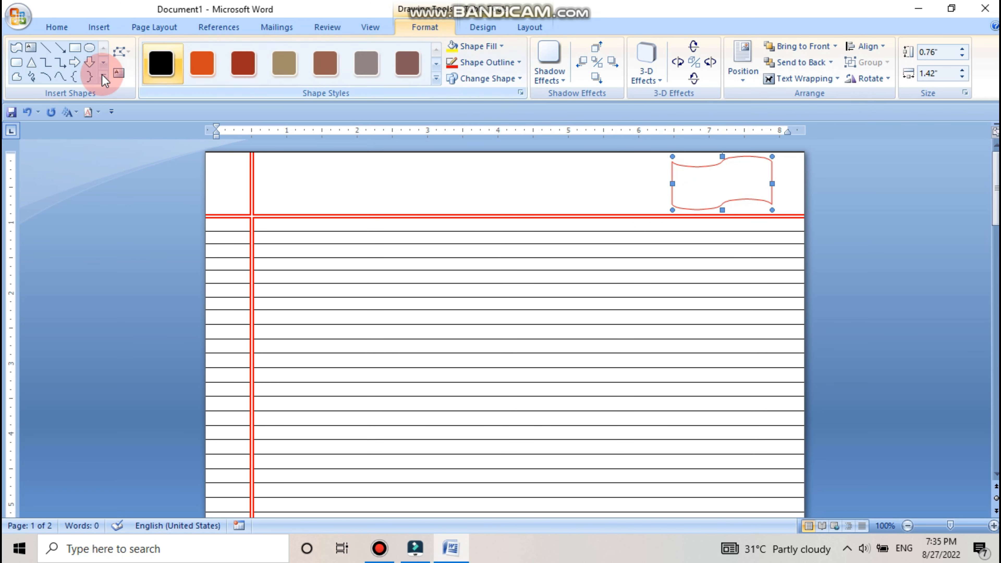
left_click(118, 74)
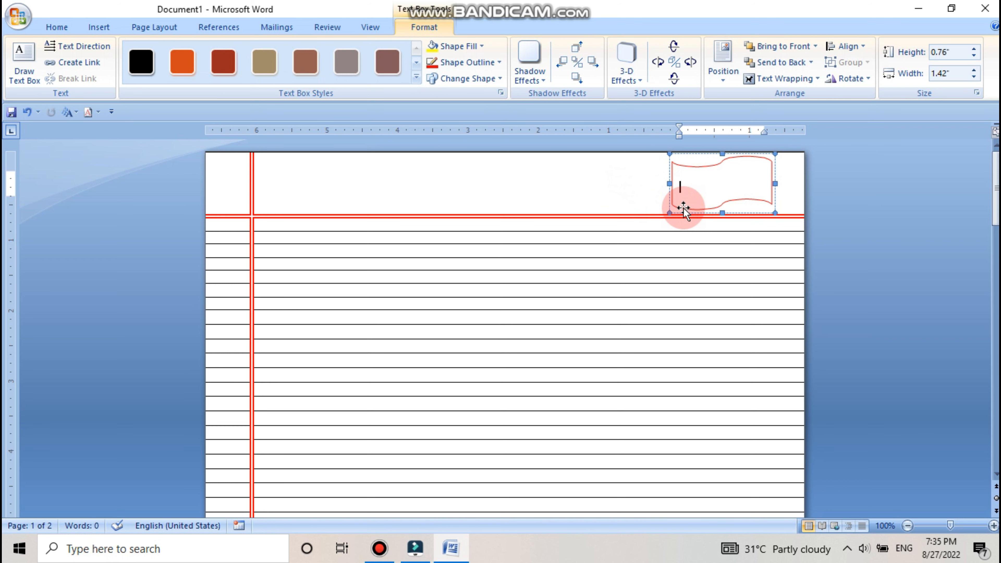
Step: Set the font color to red and enter "Date........" and "Page...." on two lines inside the wavy shape
type("d")
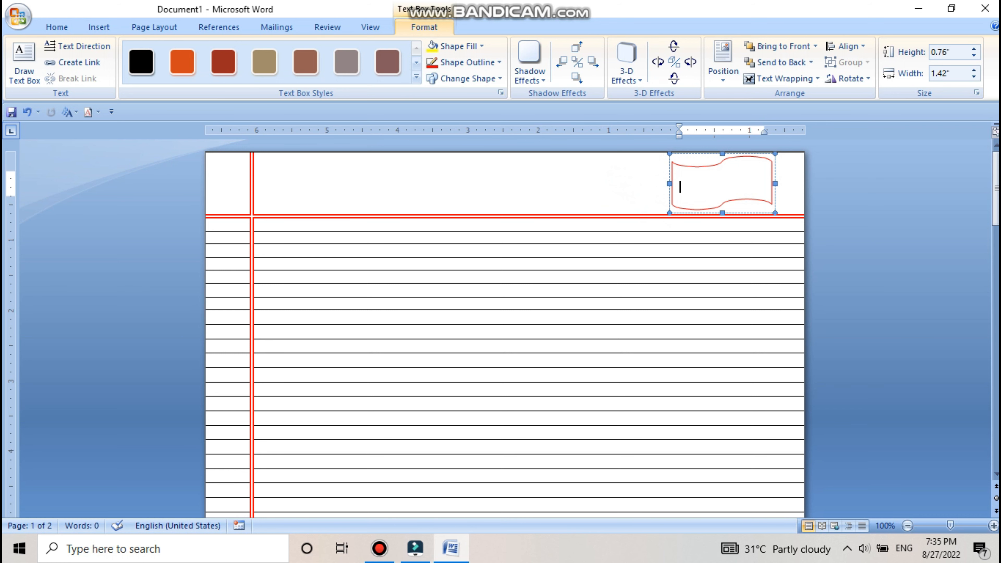
left_click(683, 208)
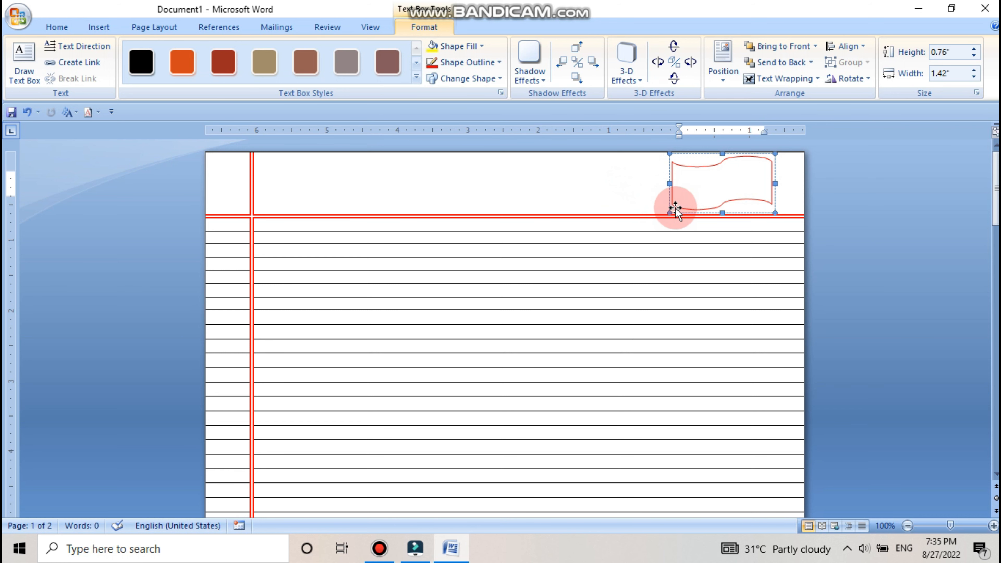
left_click(59, 27)
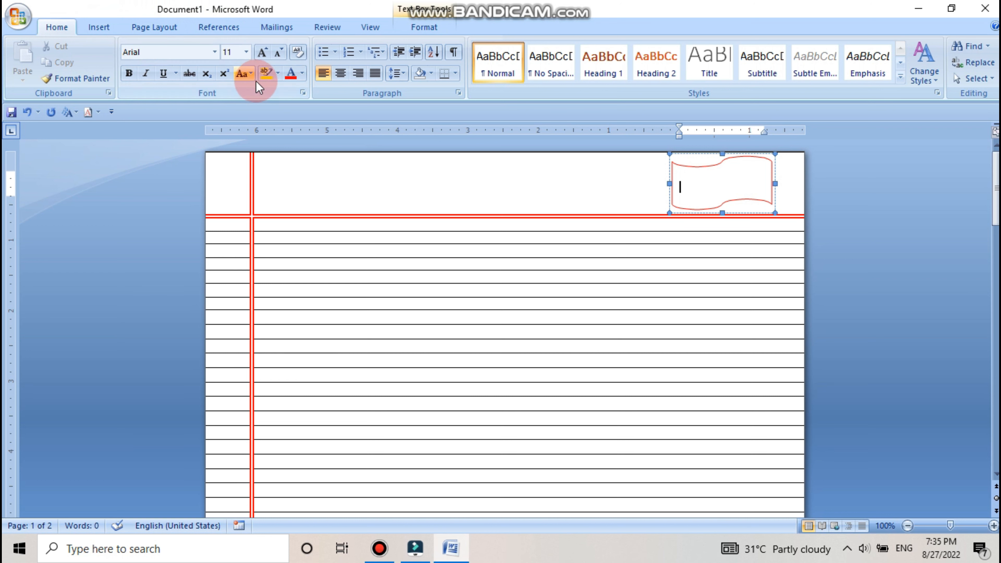
left_click(302, 73)
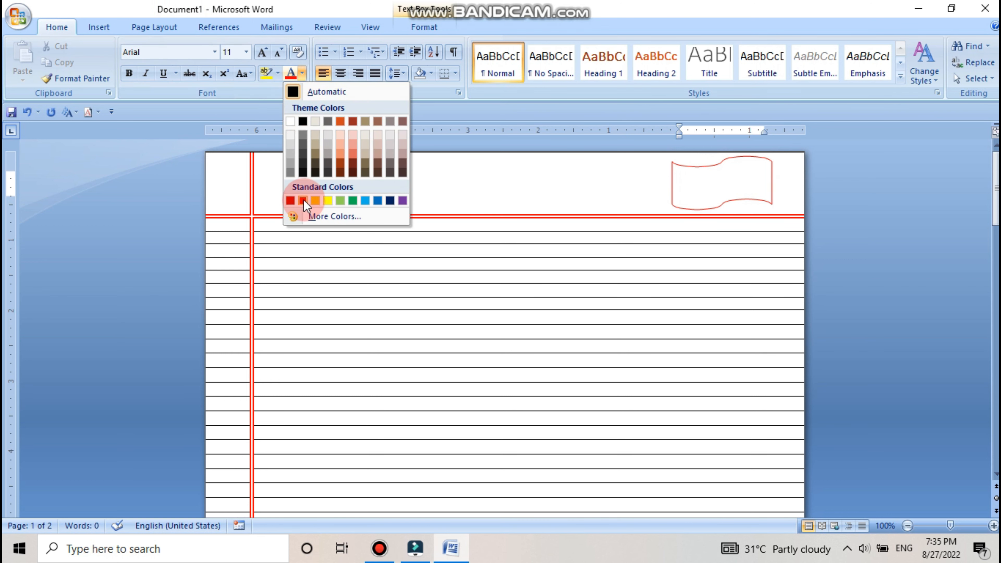
left_click(531, 227)
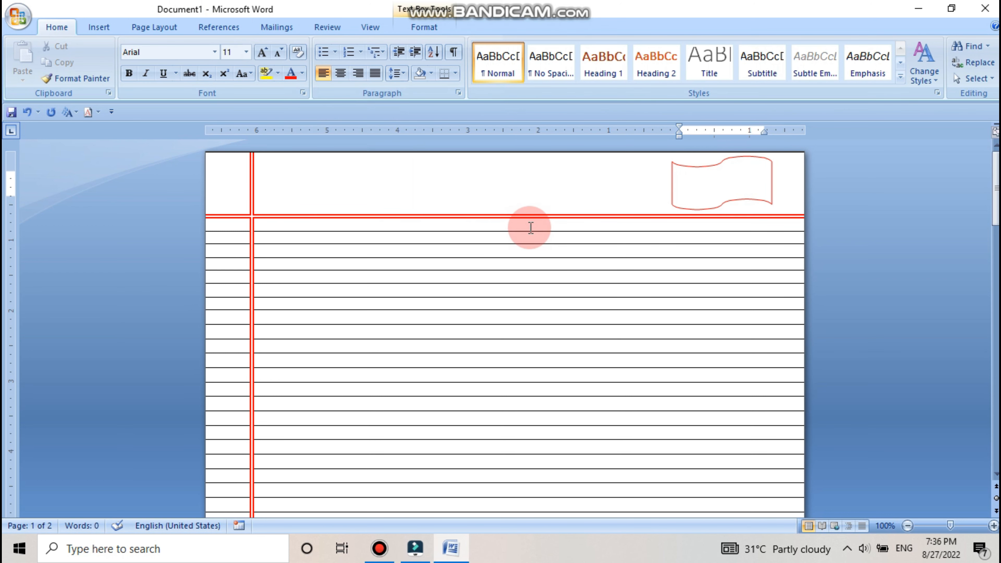
type("d")
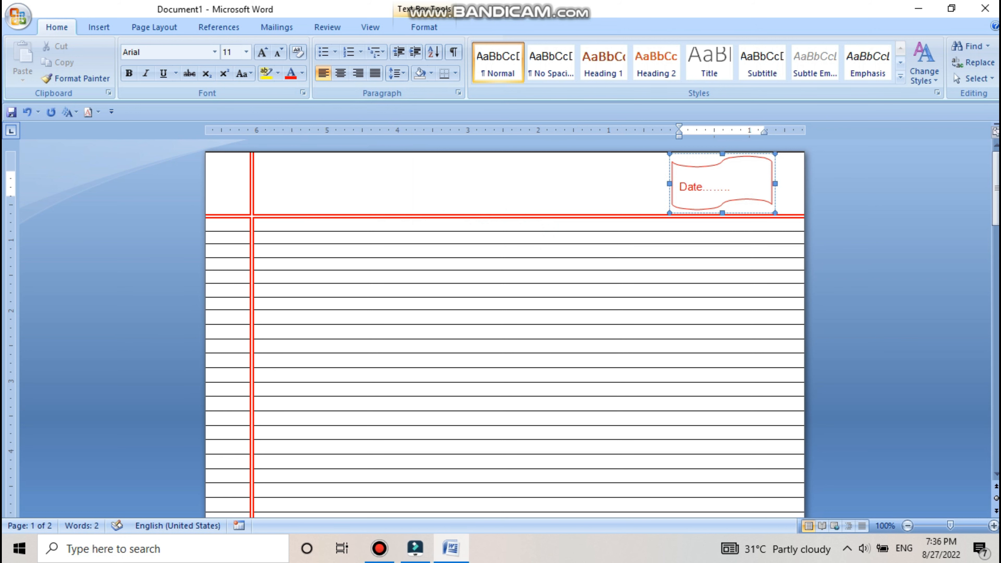
Step: Remove the paragraph spacing above the "Date" line in the wavy shape
left_click(742, 209)
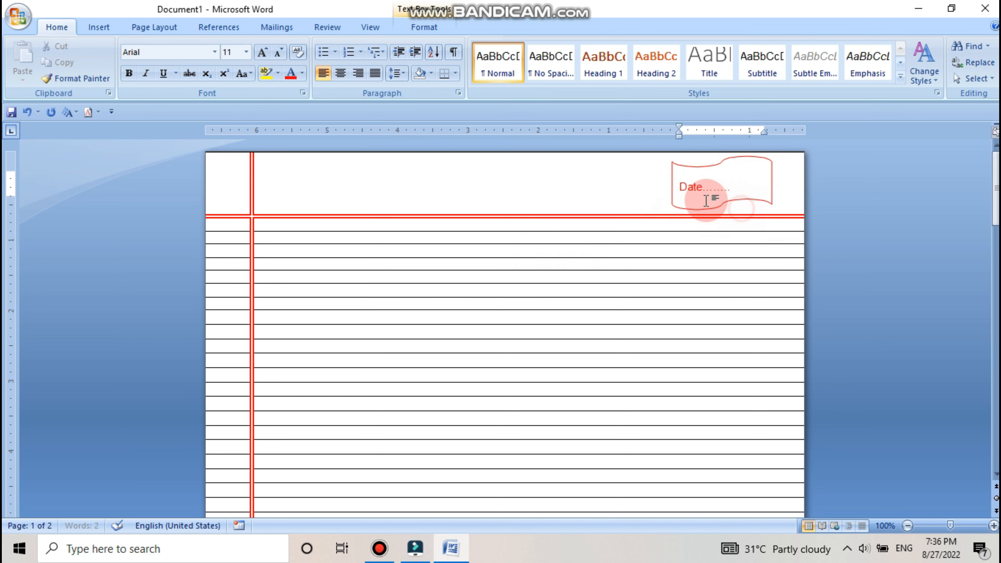
left_click(708, 183)
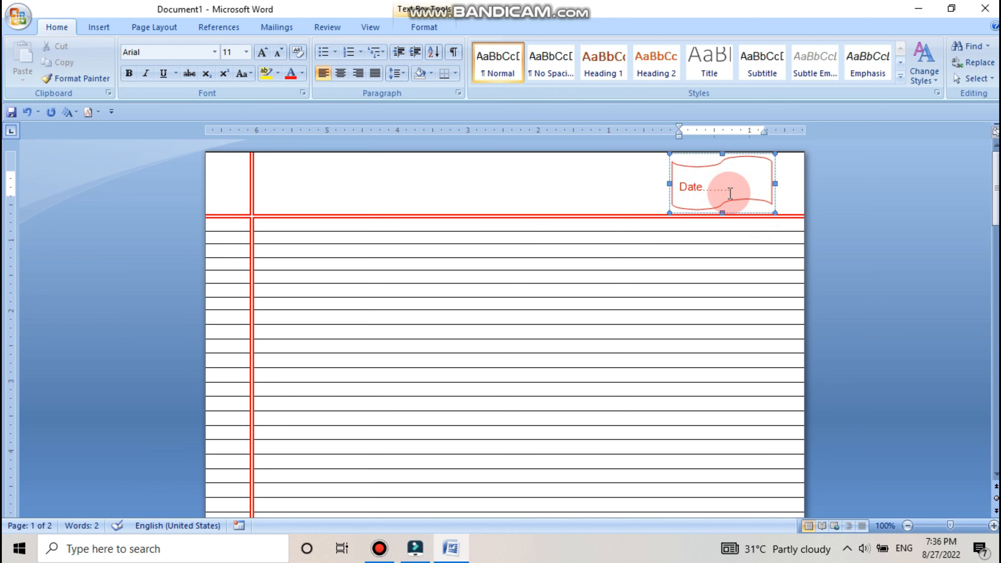
left_click_drag(733, 193, 675, 206)
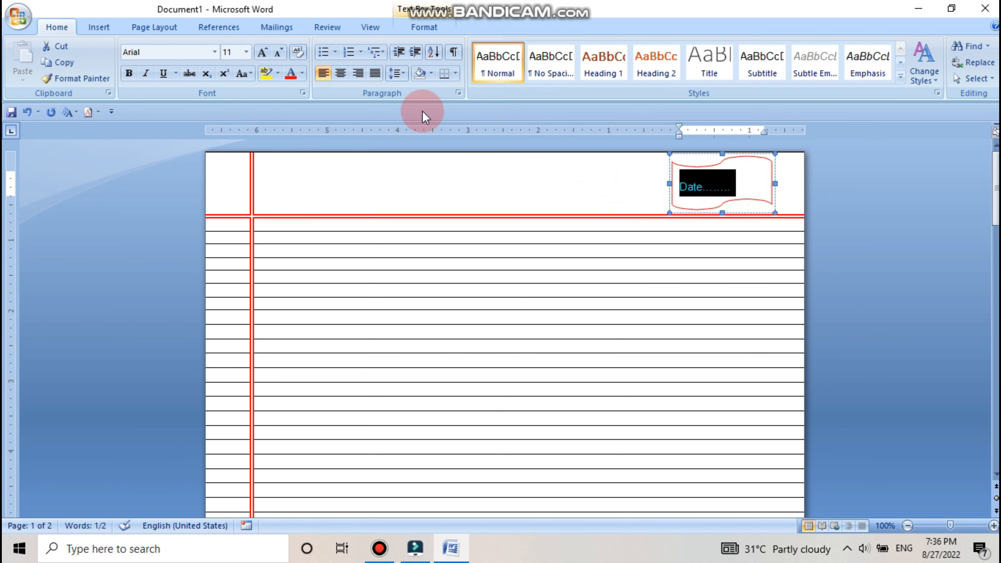
left_click(406, 77)
left_click(420, 205)
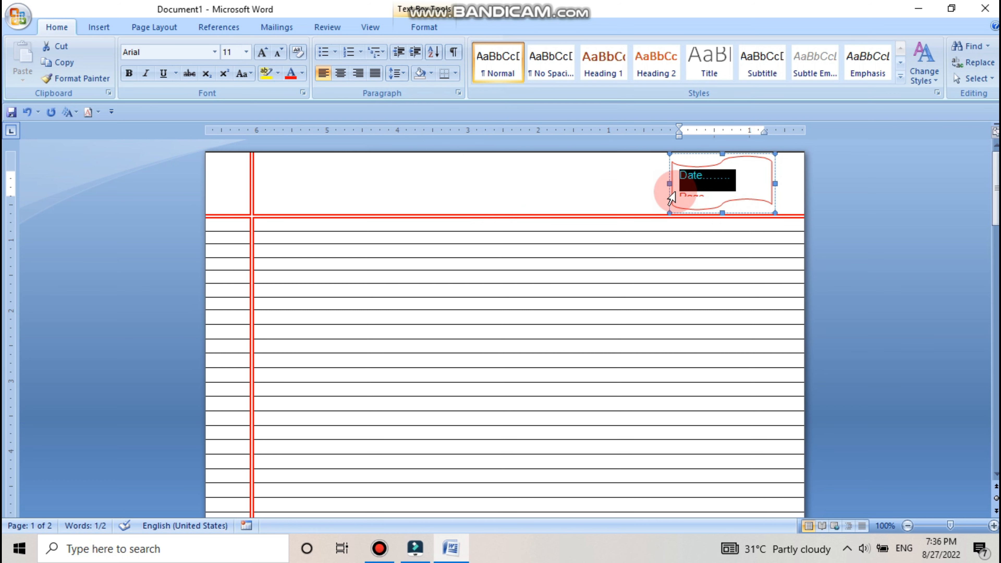
Step: Widen the wavy shape toward the left, extend it downward to fit both text lines, and select its text
left_click_drag(669, 184, 651, 184)
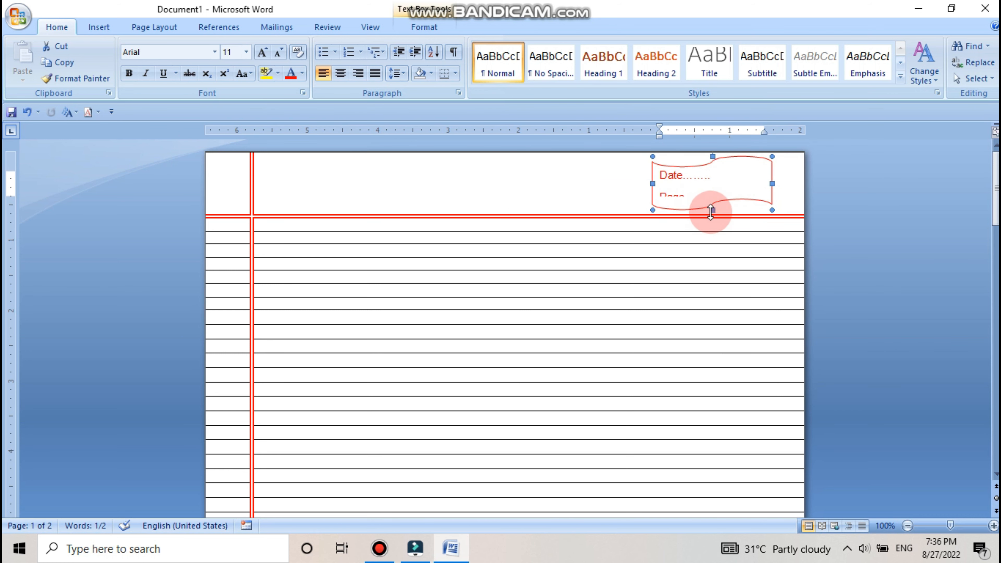
left_click_drag(710, 212, 664, 182)
left_click(707, 179)
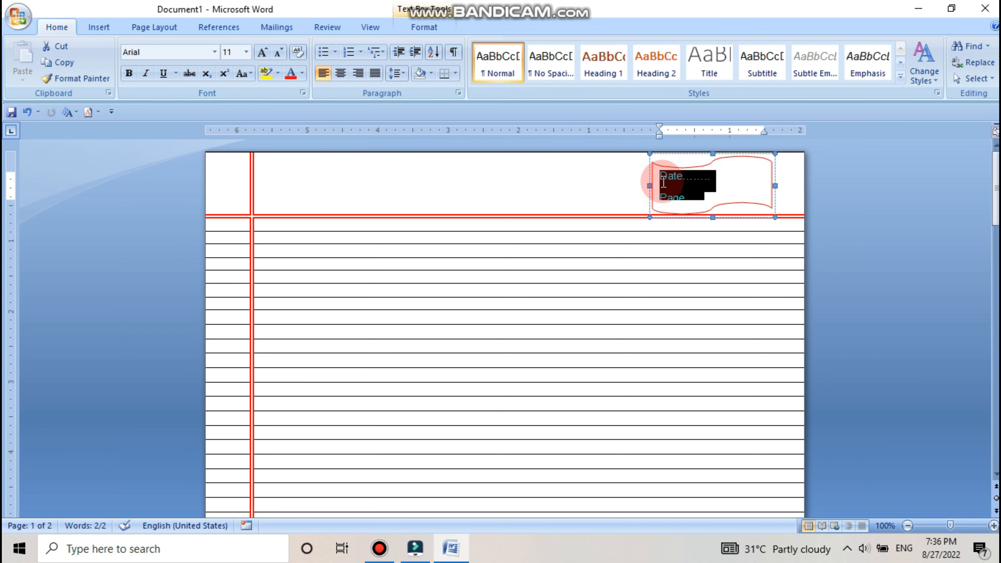
Step: Reduce the font size of the "Date" and "Page" lines to 9 and add more dots after "Page"
left_click(279, 53)
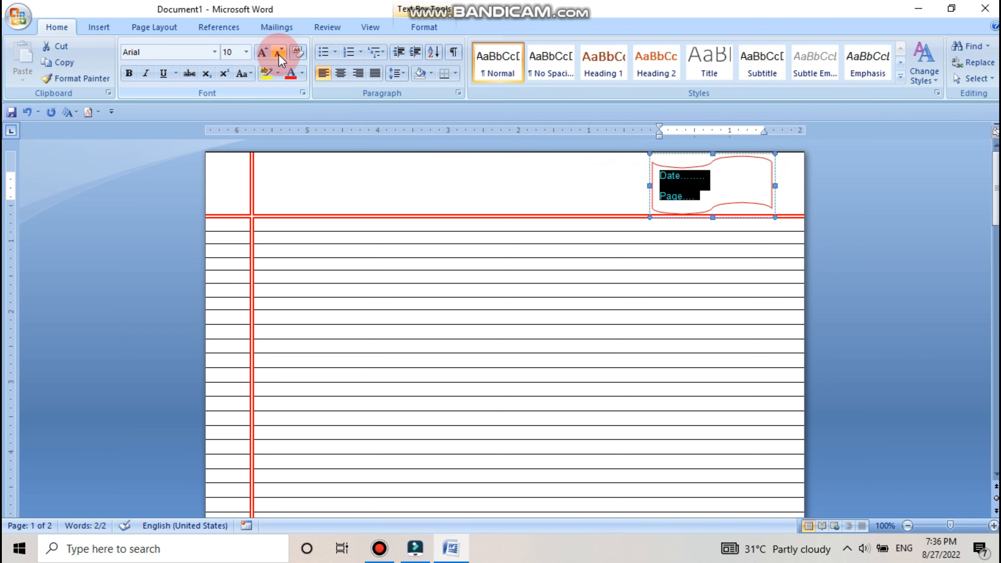
left_click(279, 53)
left_click(703, 192)
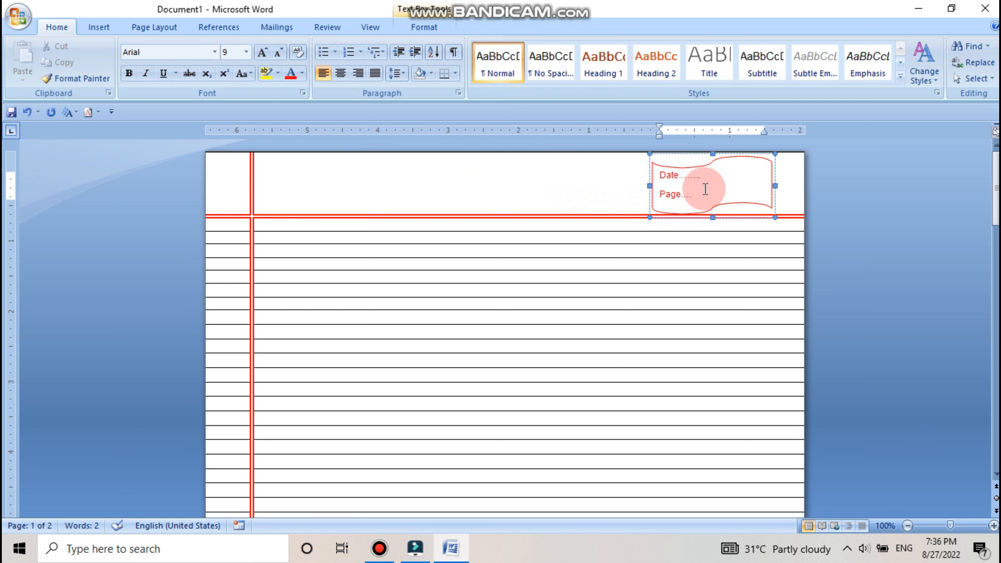
type("....")
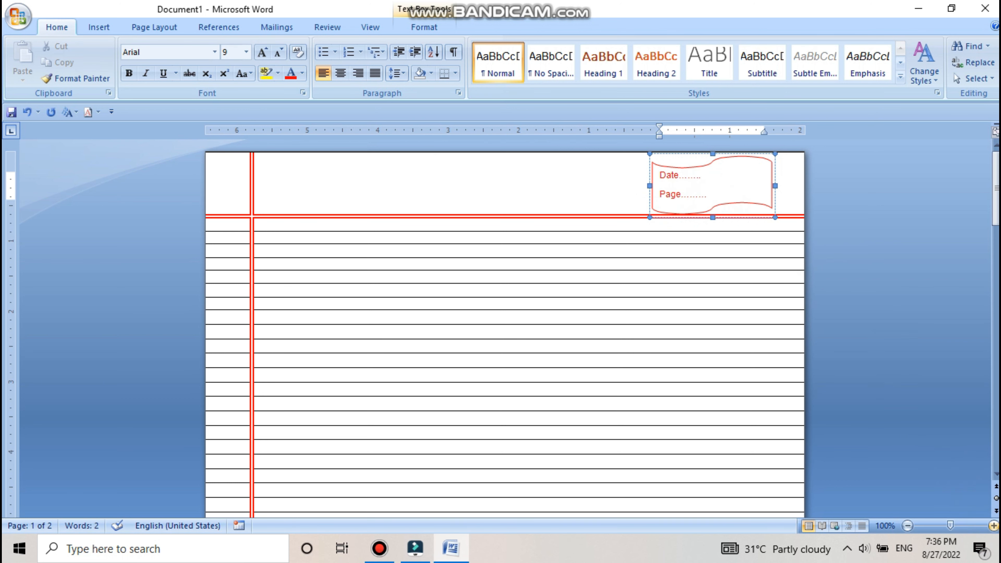
Step: Zoom the document in to 140% to examine the header and its wavy shape
left_click(993, 525)
left_click(993, 525)
left_click(993, 525)
left_click(993, 525)
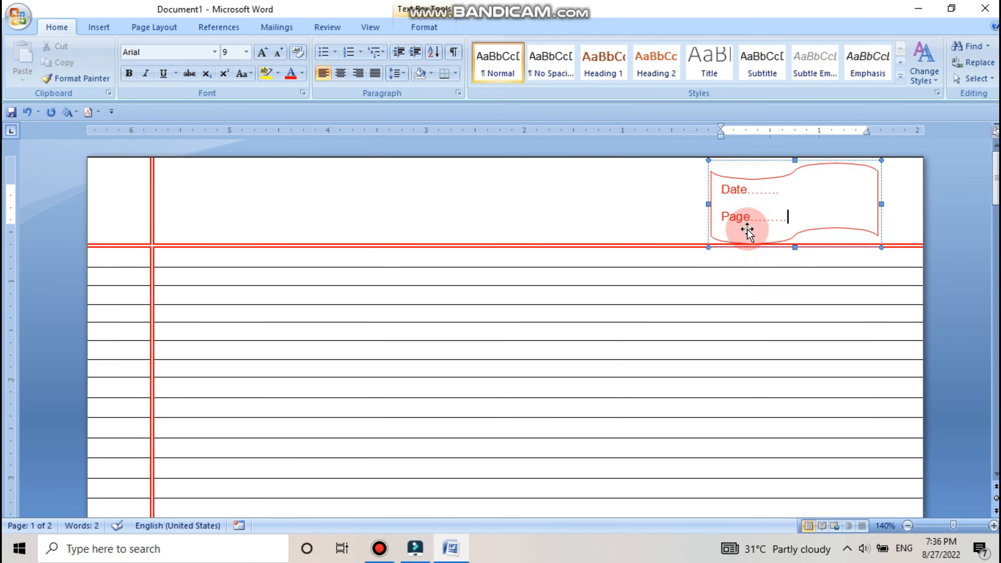
Step: Set the zoom to 100%, examine the ruled lines and red margin down to the second page, and deselect the wavy shape
left_click(906, 526)
left_click(907, 526)
left_click(906, 526)
left_click(906, 526)
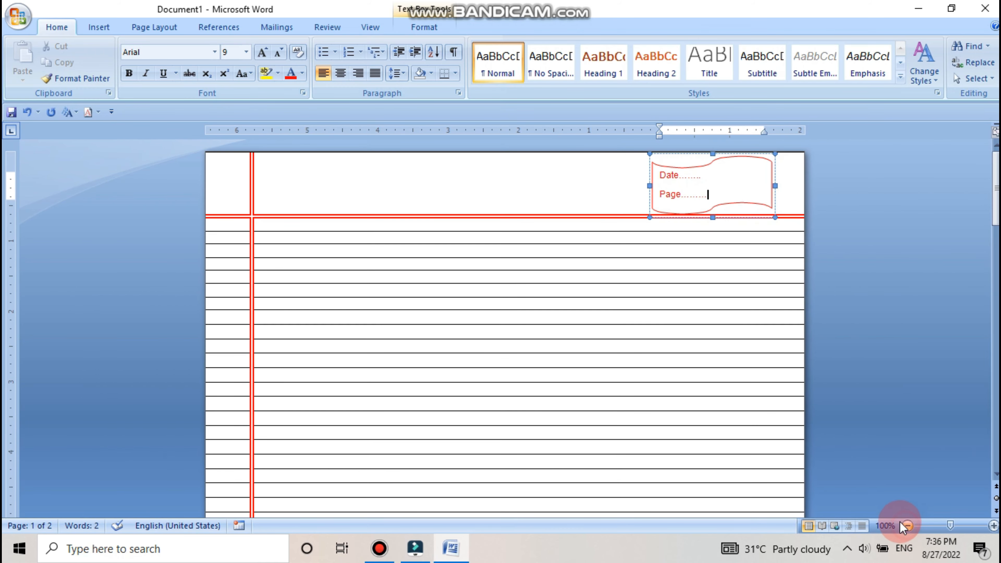
scroll(610, 357, "down", 10)
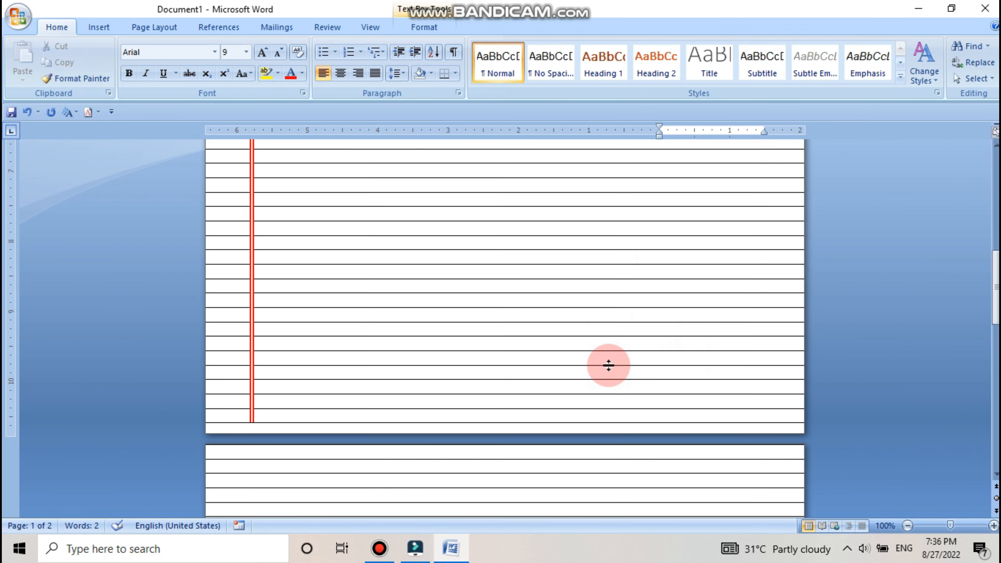
scroll(609, 366, "down", 5)
scroll(608, 355, "up", 10)
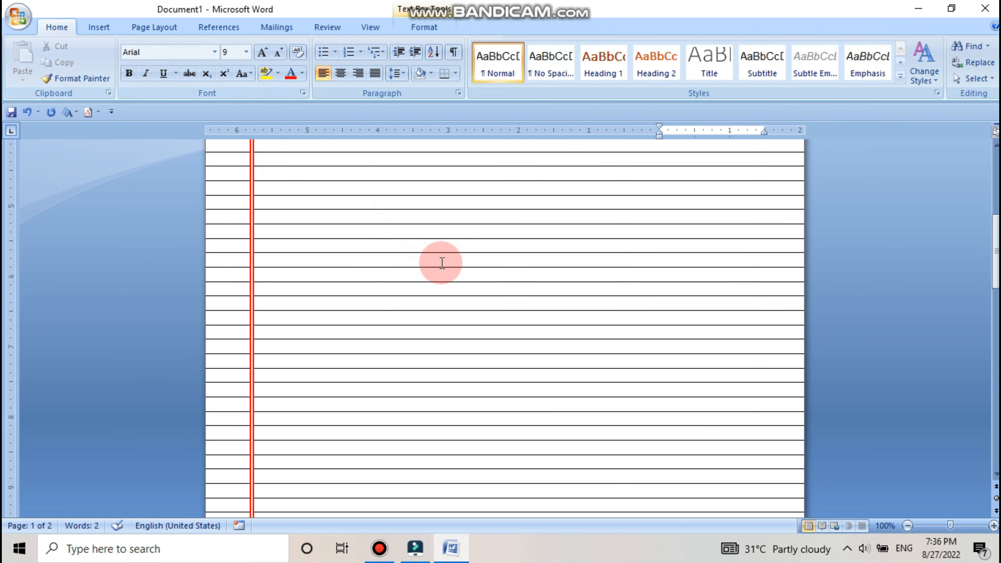
scroll(431, 280, "up", 6)
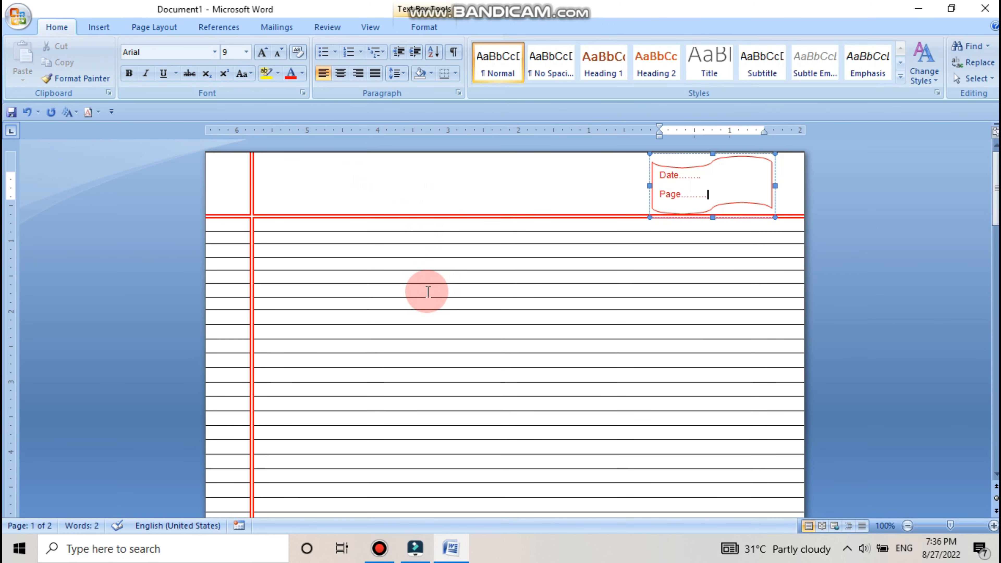
left_click(414, 291)
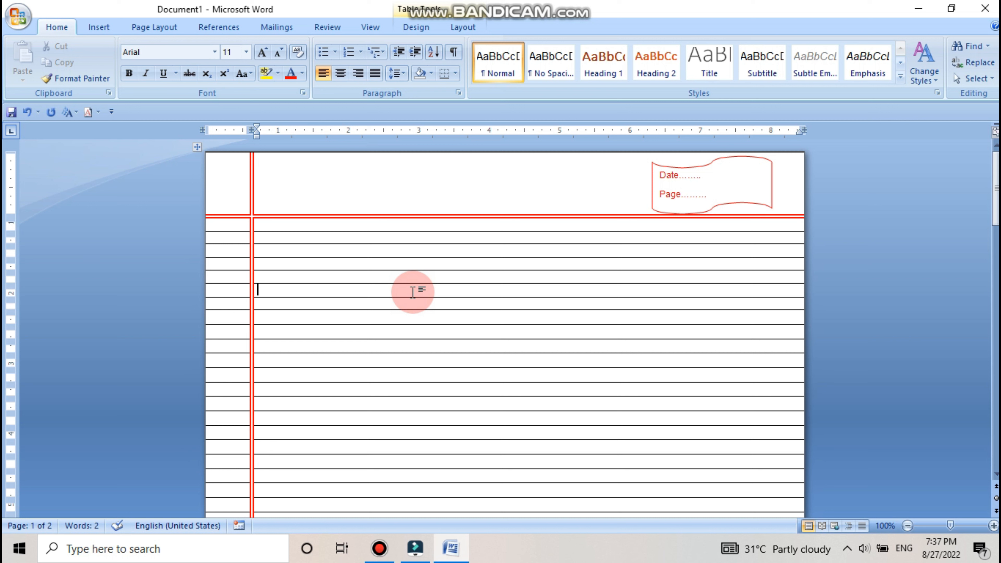
left_click(519, 237)
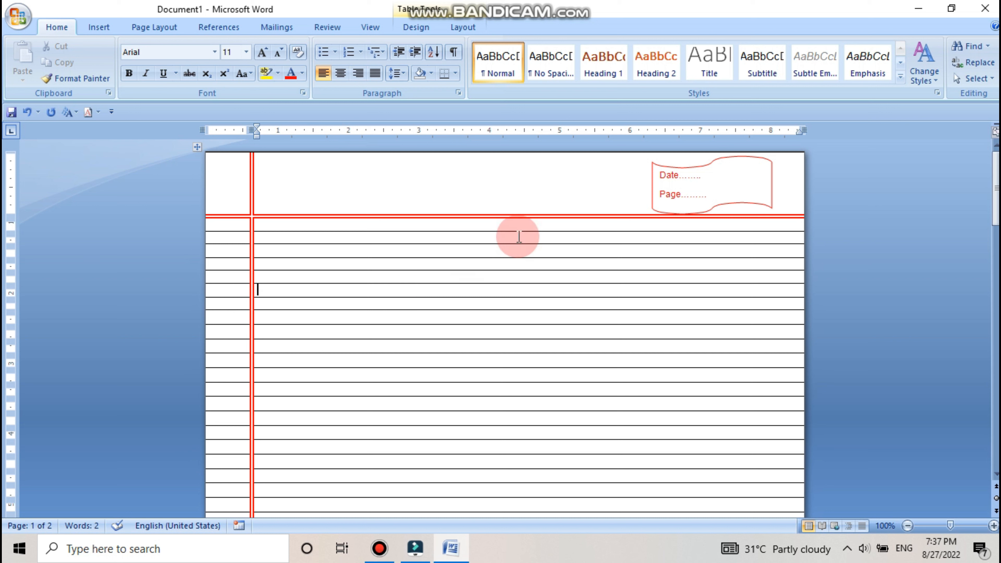